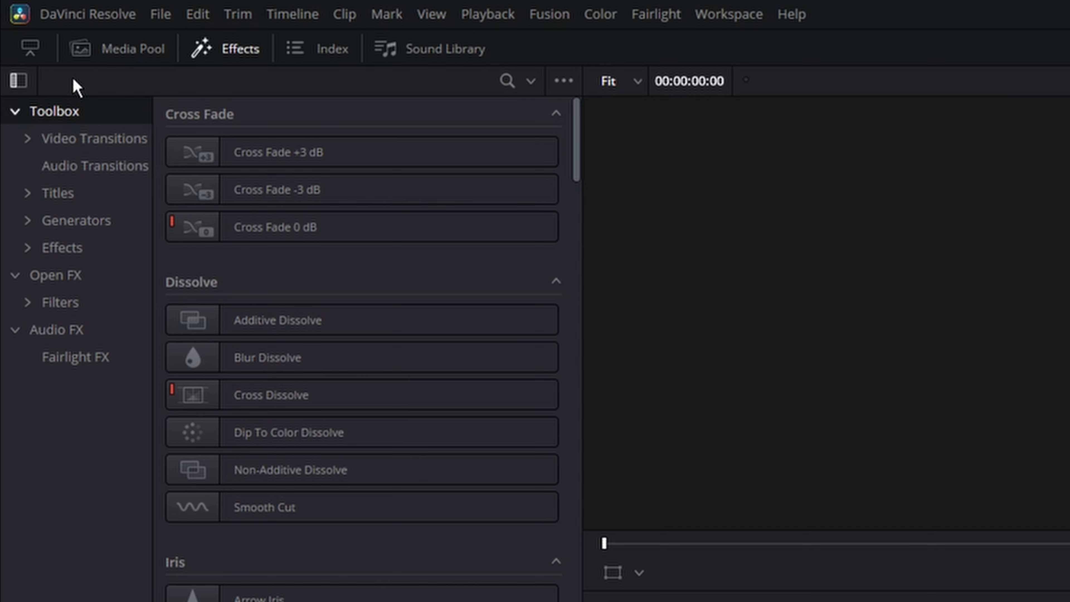
Step: Show the media pool and import all the video and image files from the example video media folder
left_click(143, 54)
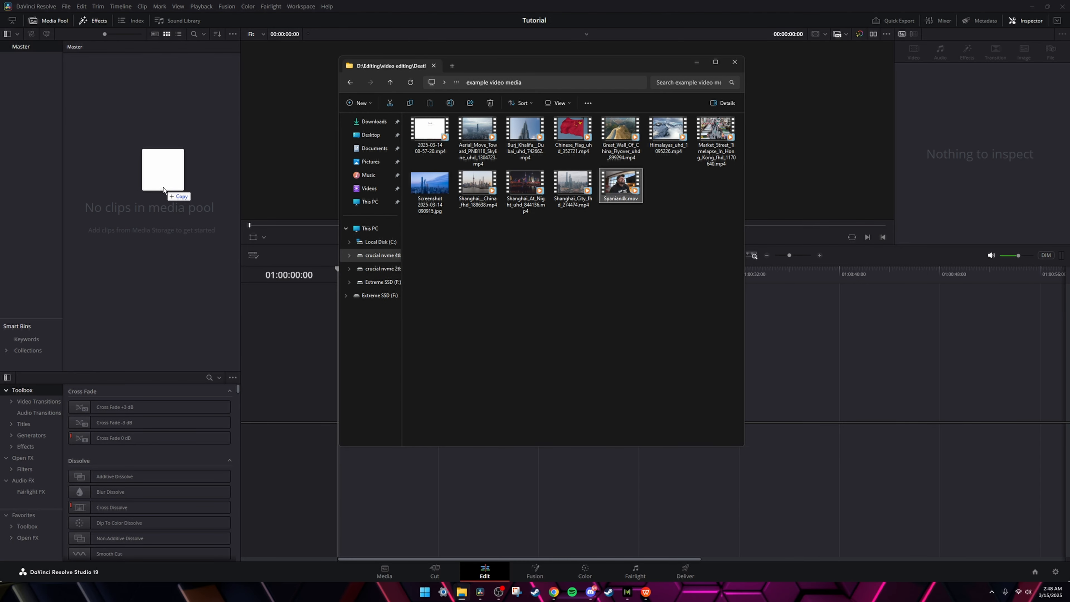
left_click_drag(163, 189, 163, 186)
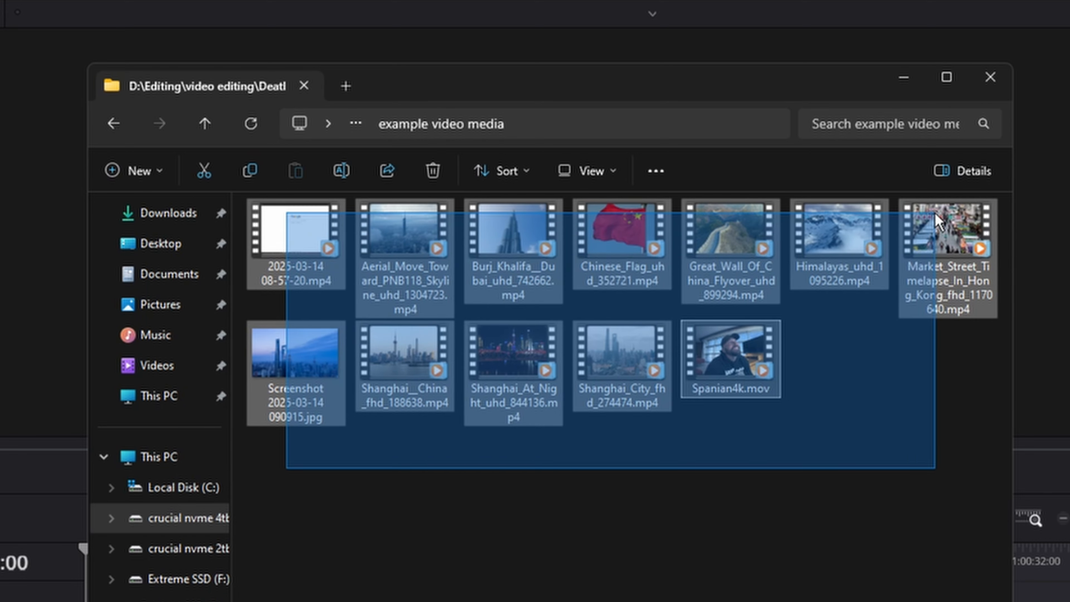
left_click_drag(990, 411, 239, 191)
left_click_drag(859, 270, 306, 372)
Step: Preview Spanian4k.mov from the media pool by scrubbing through its footage in the viewer
left_click(212, 135)
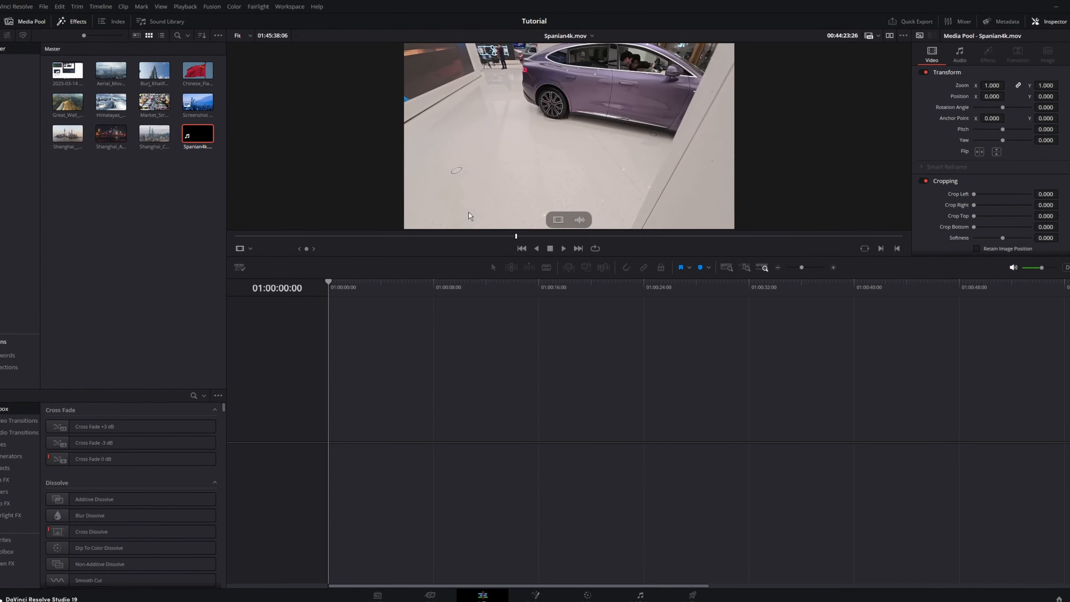
left_click_drag(518, 225, 484, 225)
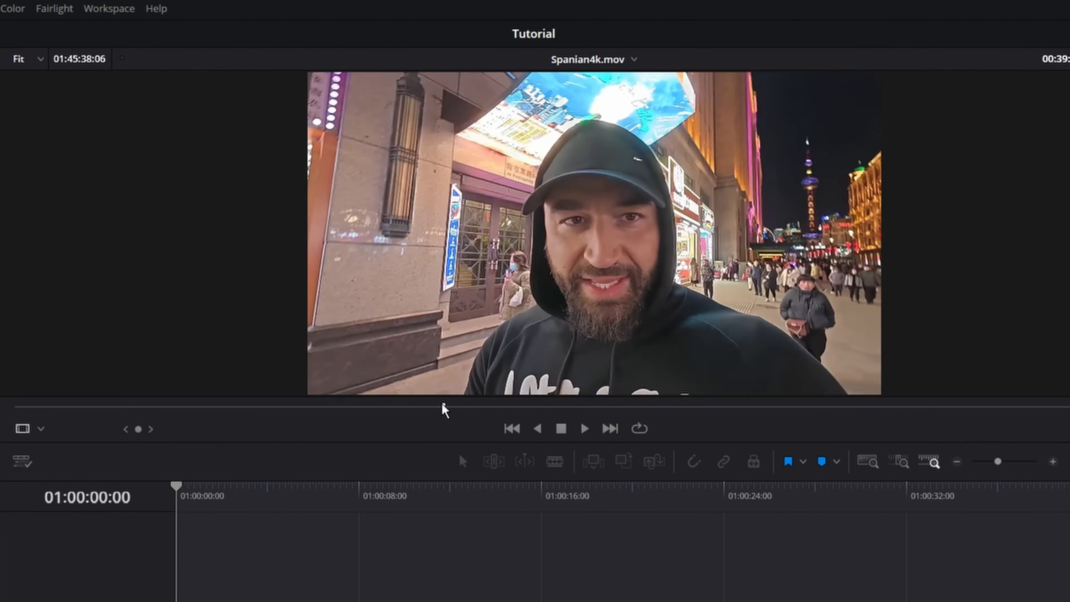
left_click_drag(442, 404, 414, 404)
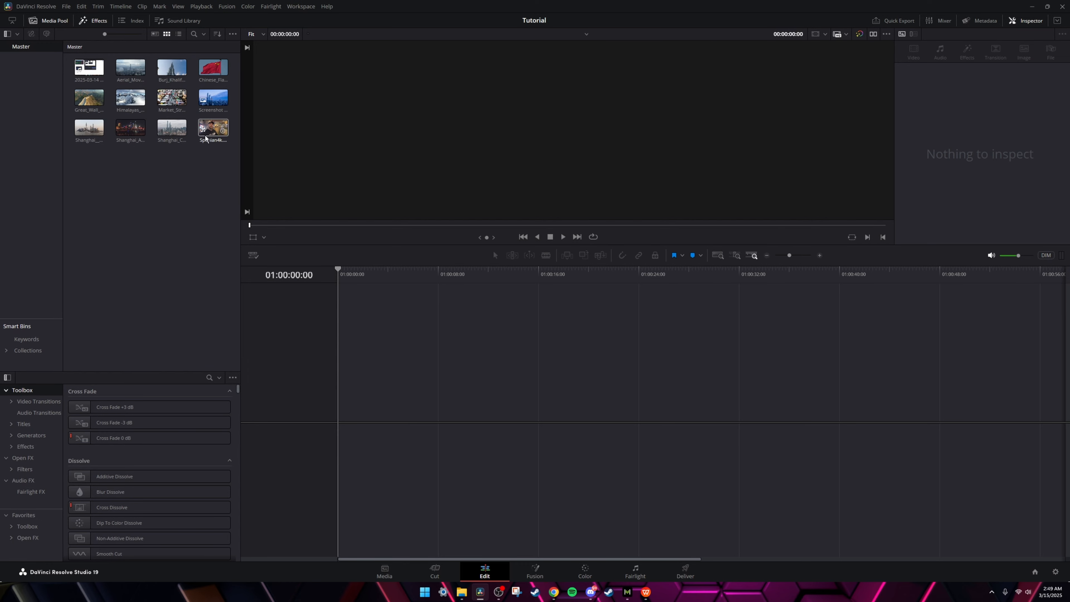
Step: Add Spanian4k.mov to a new timeline on Video 1 and Audio 1 and move the playhead to 00:01:31:08
left_click_drag(205, 138, 362, 441)
left_click(359, 285)
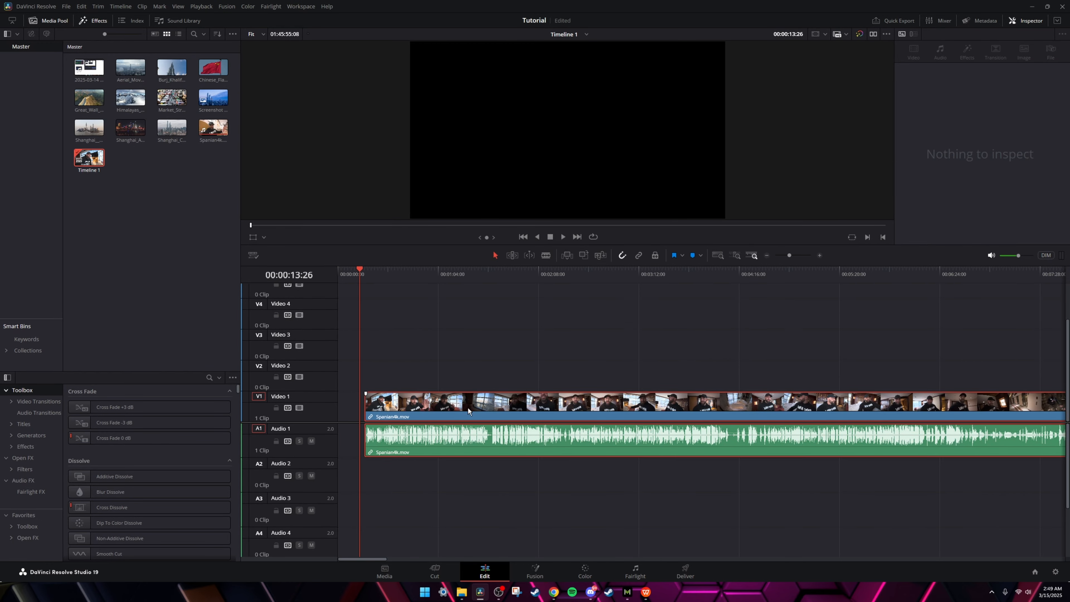
mouse_move(468, 408)
left_mouse_down()
mouse_move(521, 406)
mouse_move(422, 410)
mouse_move(468, 417)
left_mouse_up()
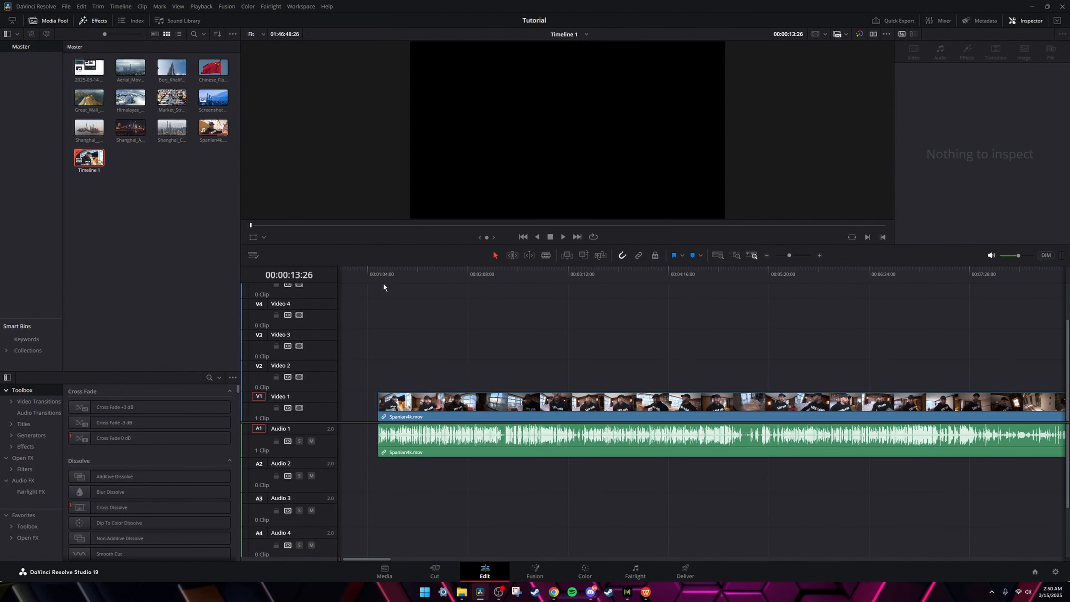
mouse_move(383, 284)
left_mouse_down()
mouse_move(405, 284)
mouse_move(397, 289)
left_mouse_up()
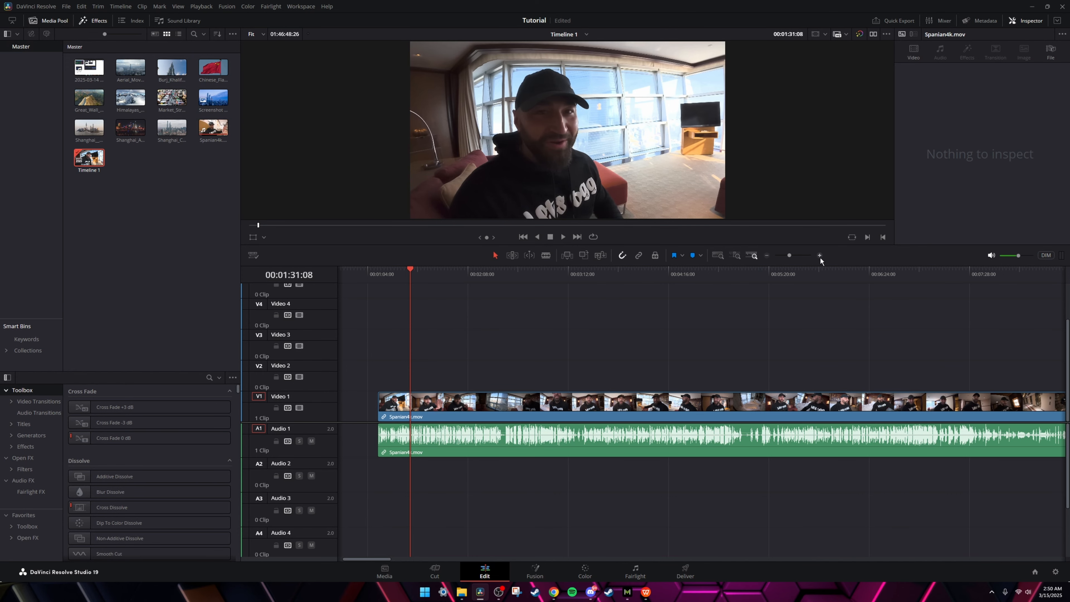
left_click(819, 255)
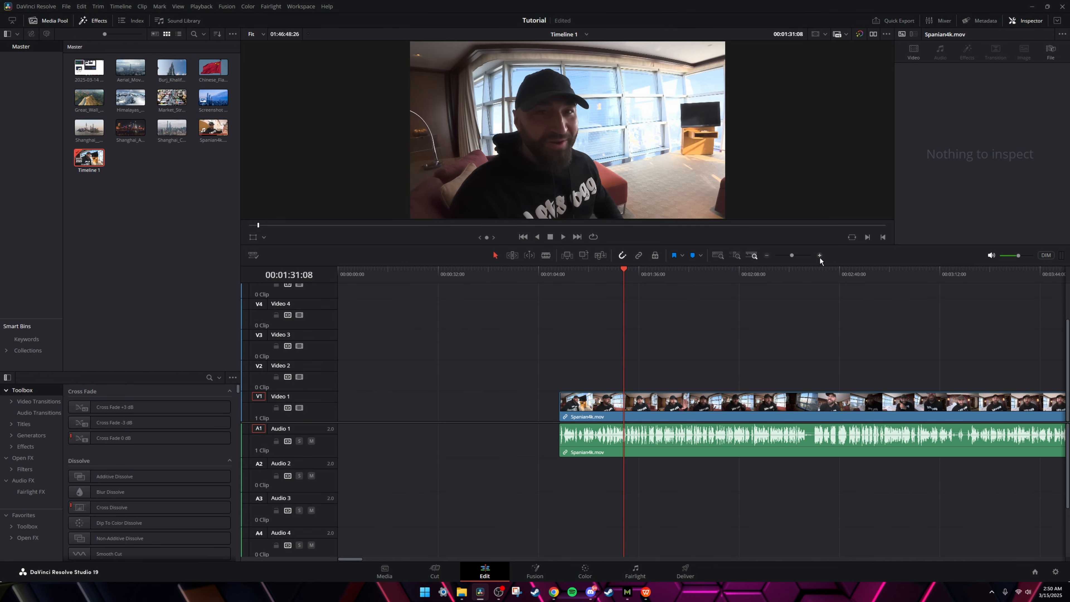
left_click(818, 256)
left_click(819, 255)
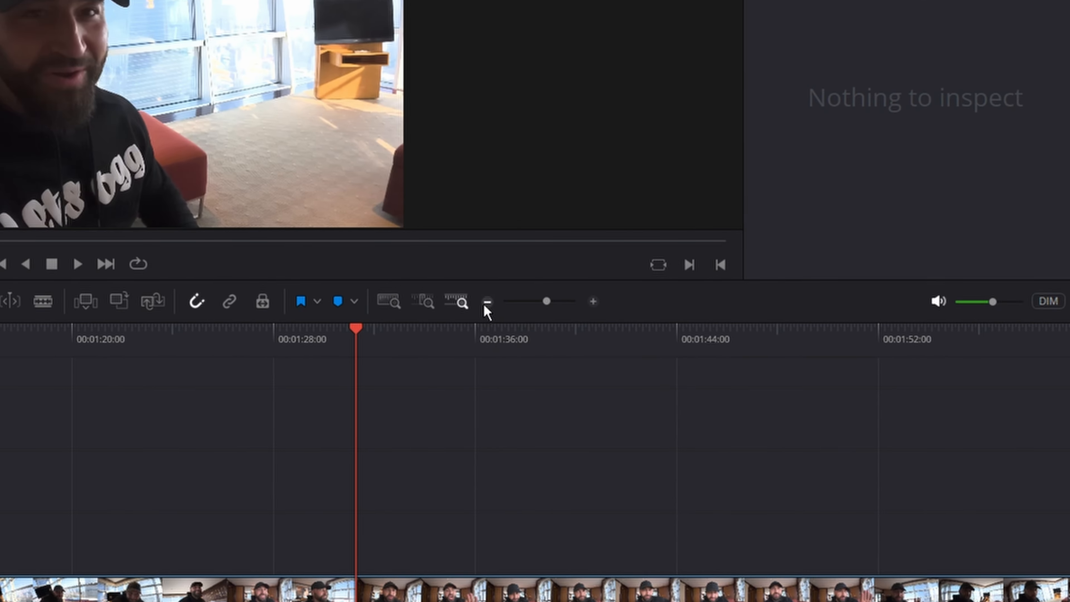
left_click(767, 255)
left_click(767, 255)
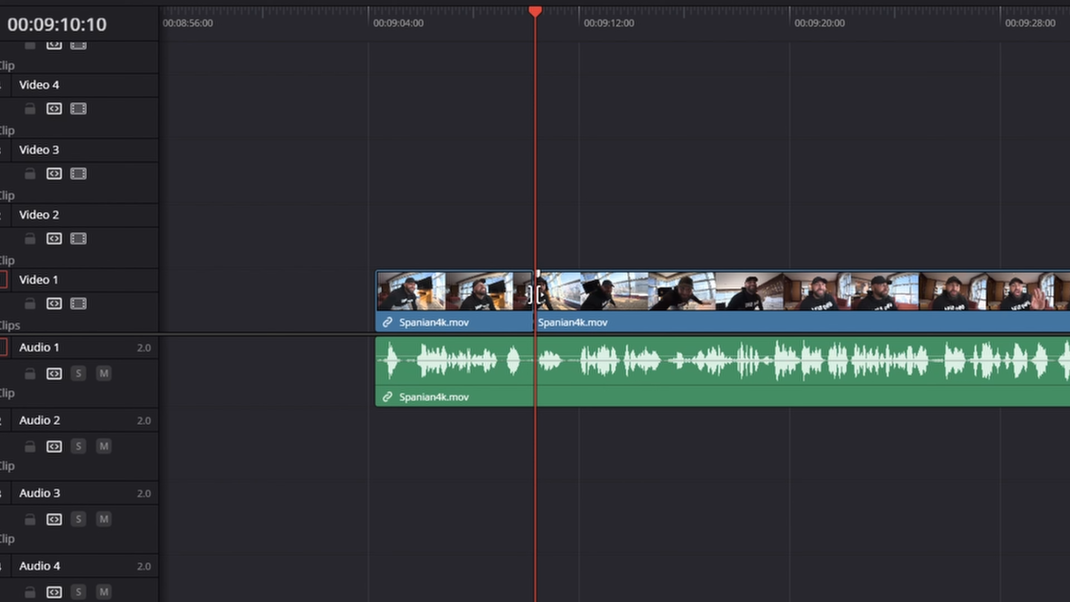
Step: Cut Spanian4k.mov at 00:09:10:10 and again about 1.5 seconds further on, and ripple-delete the short piece between the cuts
key("Delete")
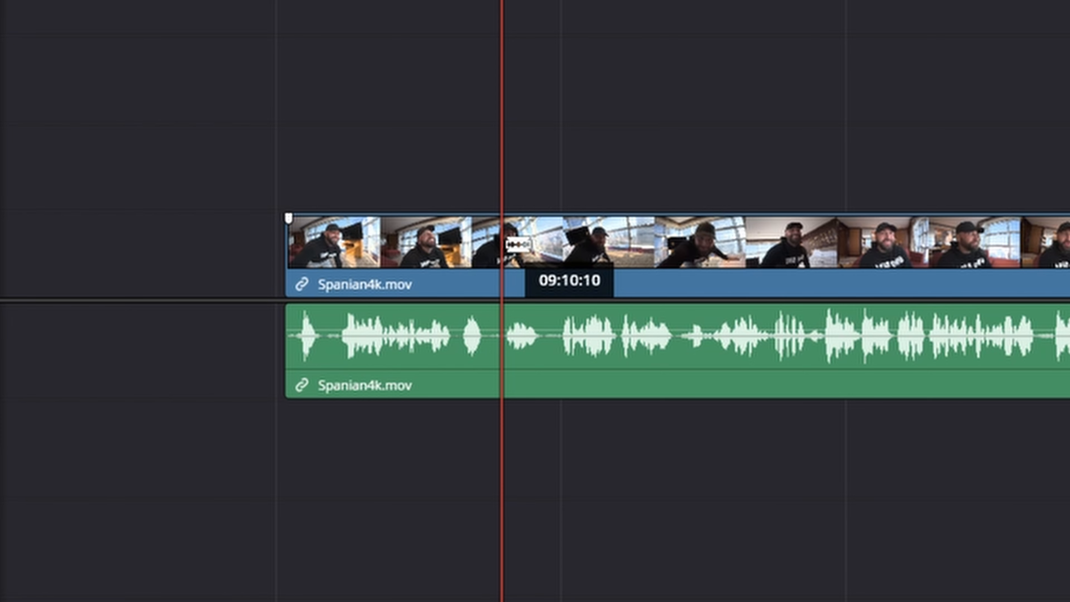
left_click(518, 245)
left_click_drag(534, 22, 557, 26)
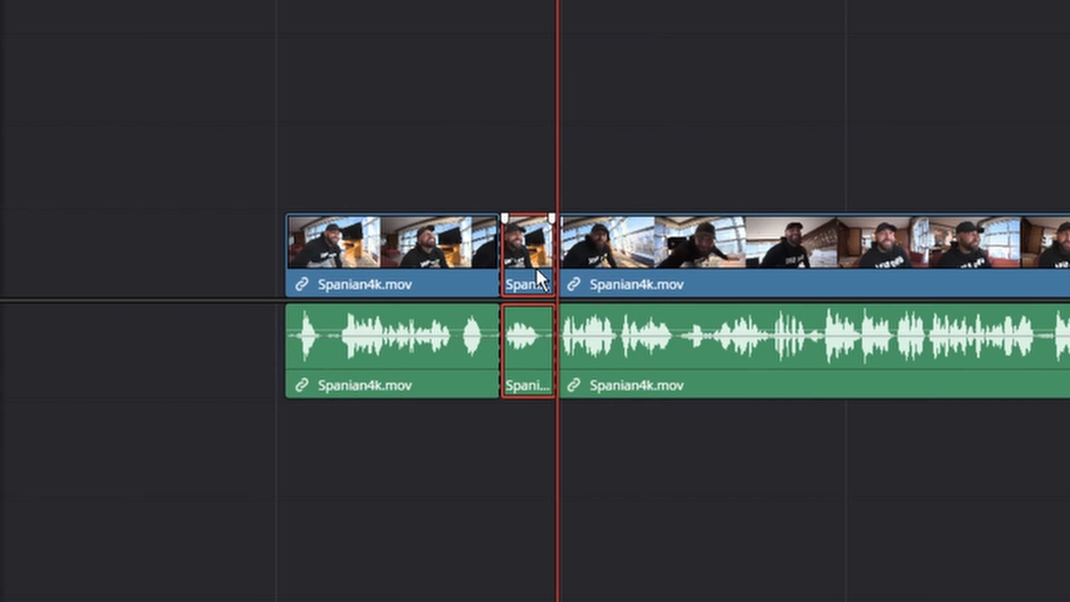
key("Delete")
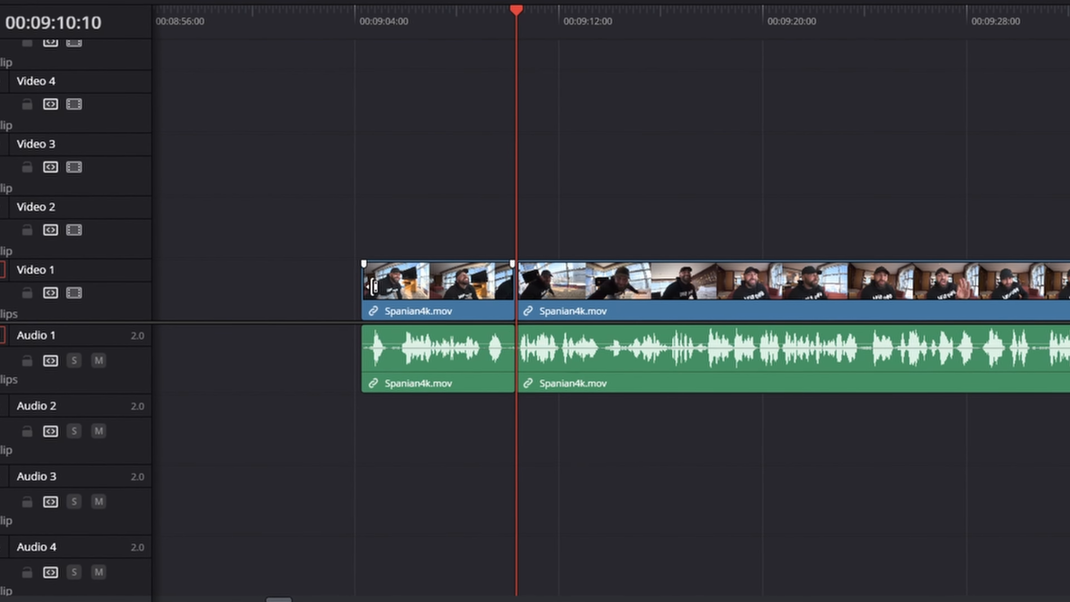
Step: Try trimming the start and end of the first Spanian4k.mov clip by moving its edges inward
left_click_drag(374, 287, 412, 289)
left_click_drag(503, 291, 442, 292)
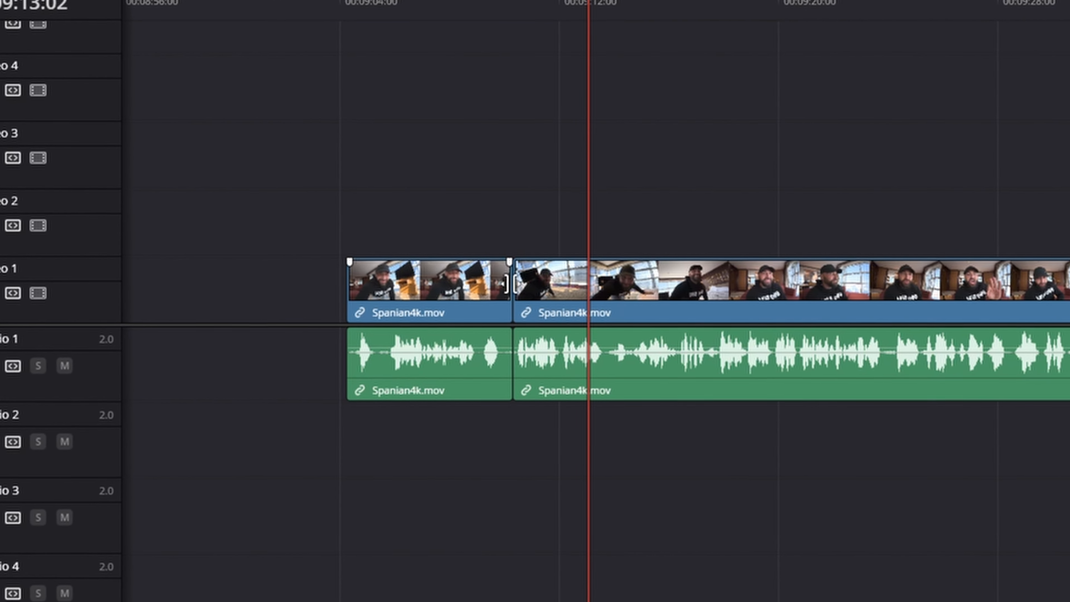
left_click_drag(513, 291, 469, 299)
Step: Shorten the Shanghai_At_Night clip on Video 2 to about two seconds and play back the sequence around it
scroll(578, 351, "right", 5)
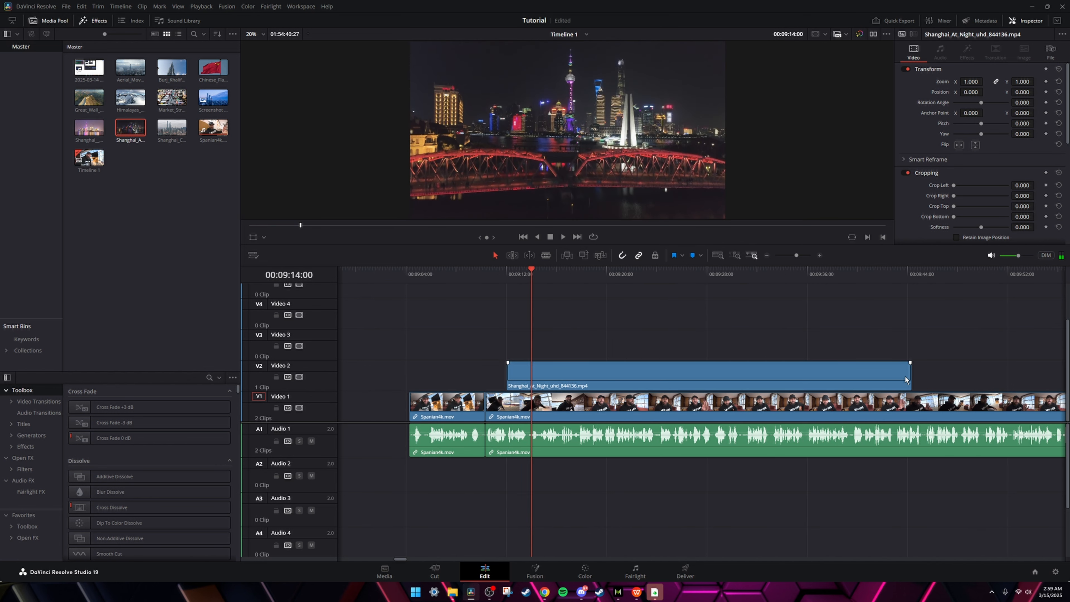
left_click_drag(524, 379, 524, 378)
left_click(498, 272)
key("space")
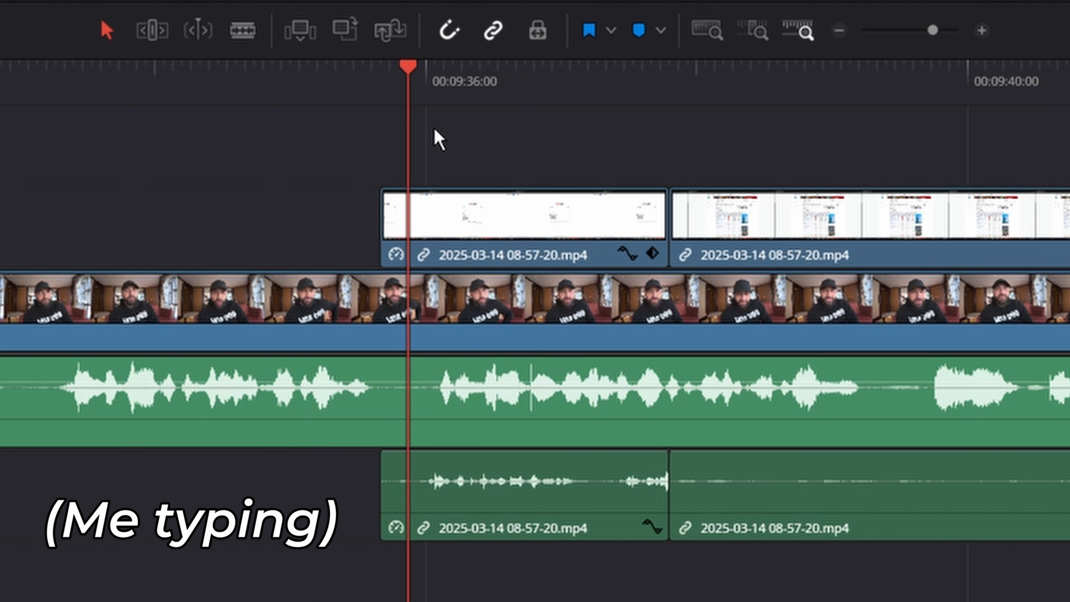
left_click(562, 504)
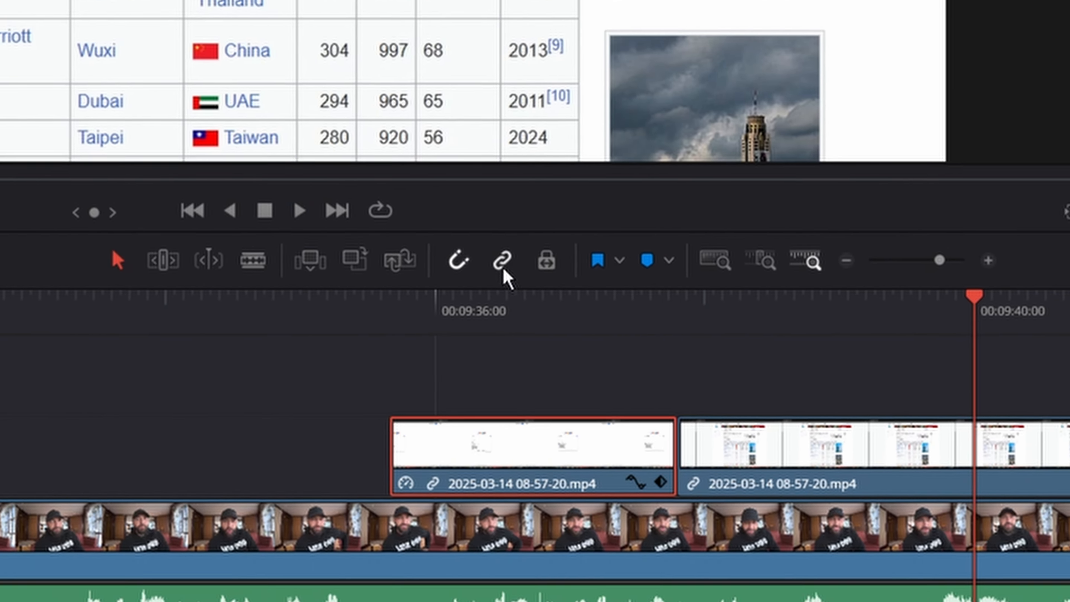
left_click(504, 269)
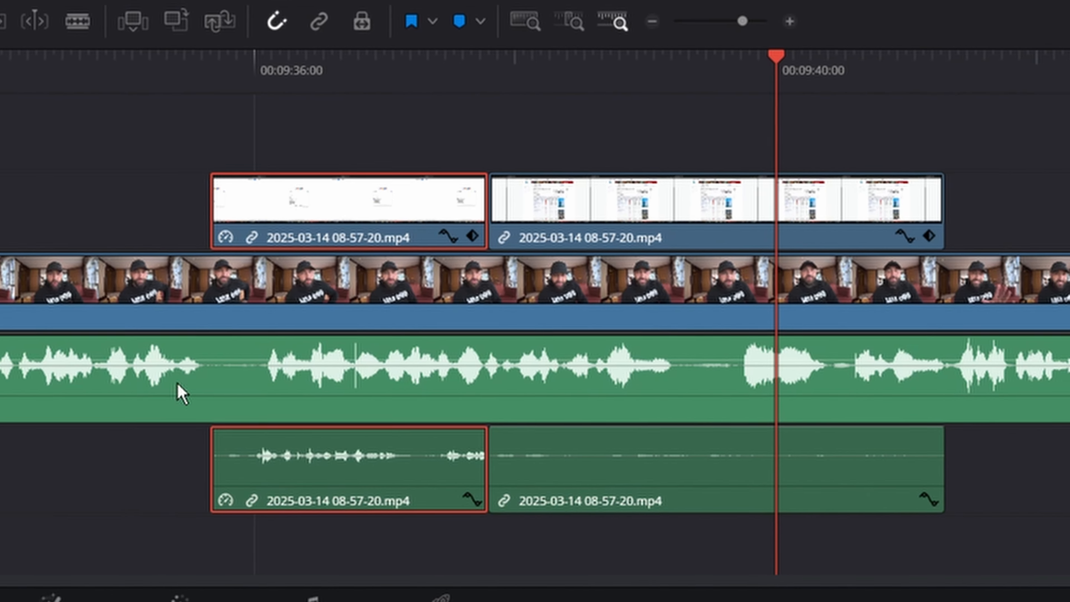
left_click(181, 463)
left_click(312, 459)
key("Delete")
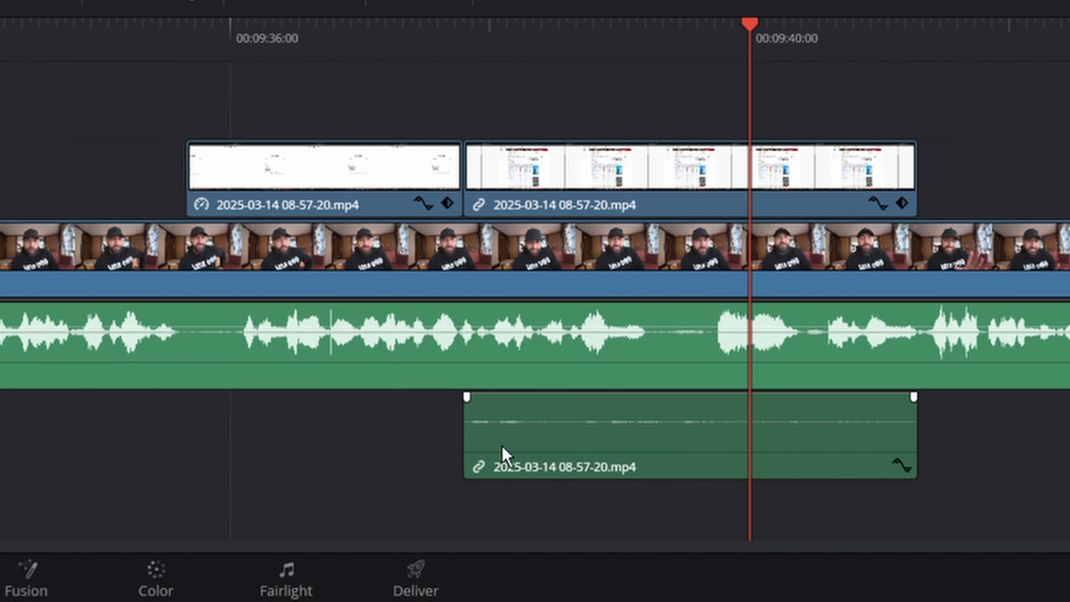
key("Delete")
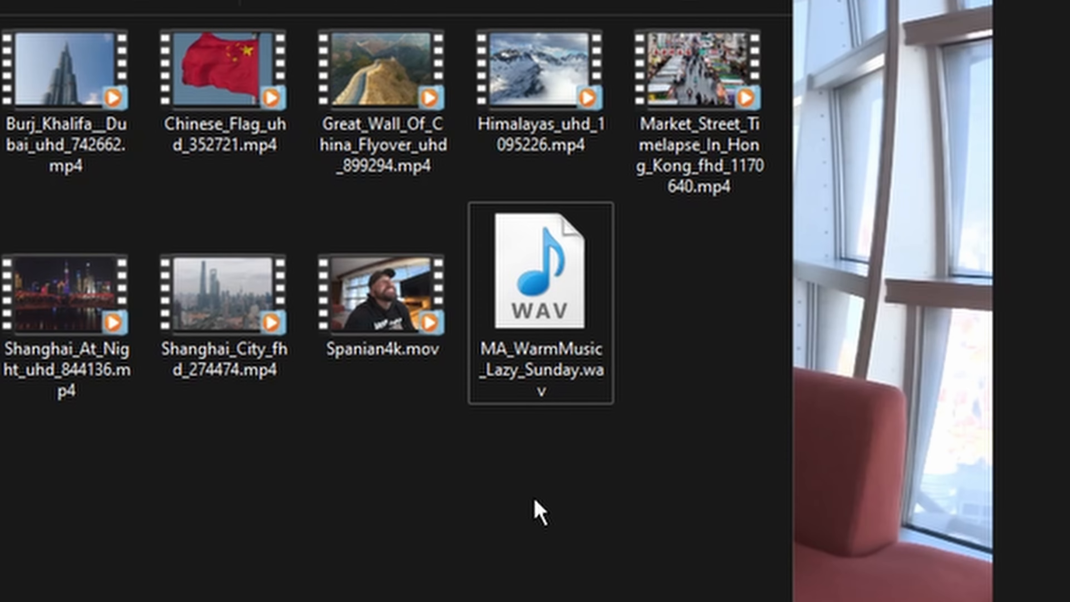
Step: Add MA_WarmMusic_Lazy_Sunday.wav to Audio 2, aligned with the start of the first Spanian4k.mov clip, and play it back
left_click_drag(535, 371, 490, 524)
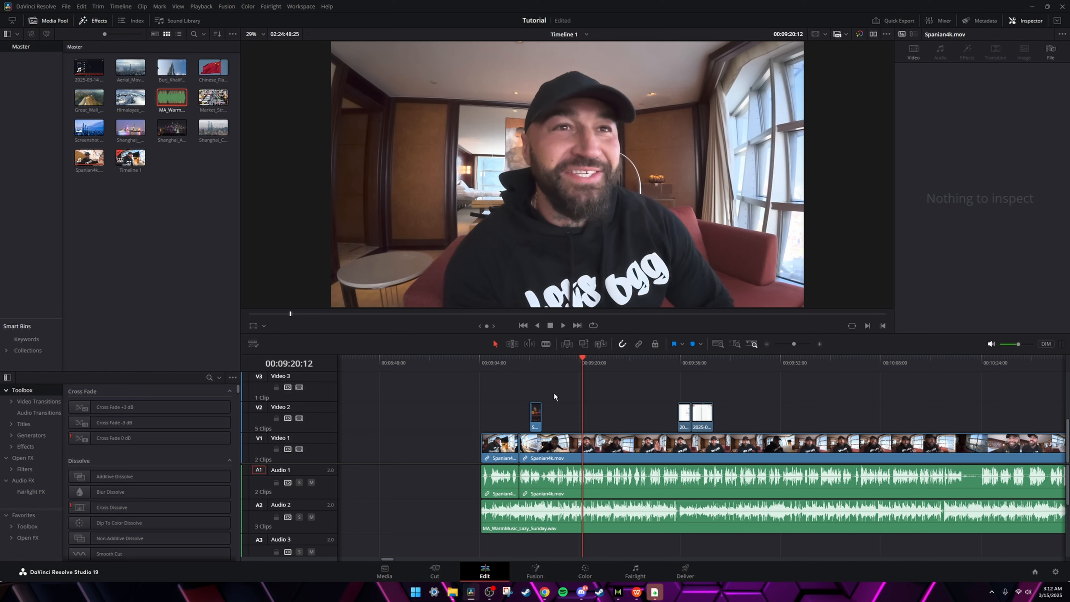
left_click(483, 360)
key("space")
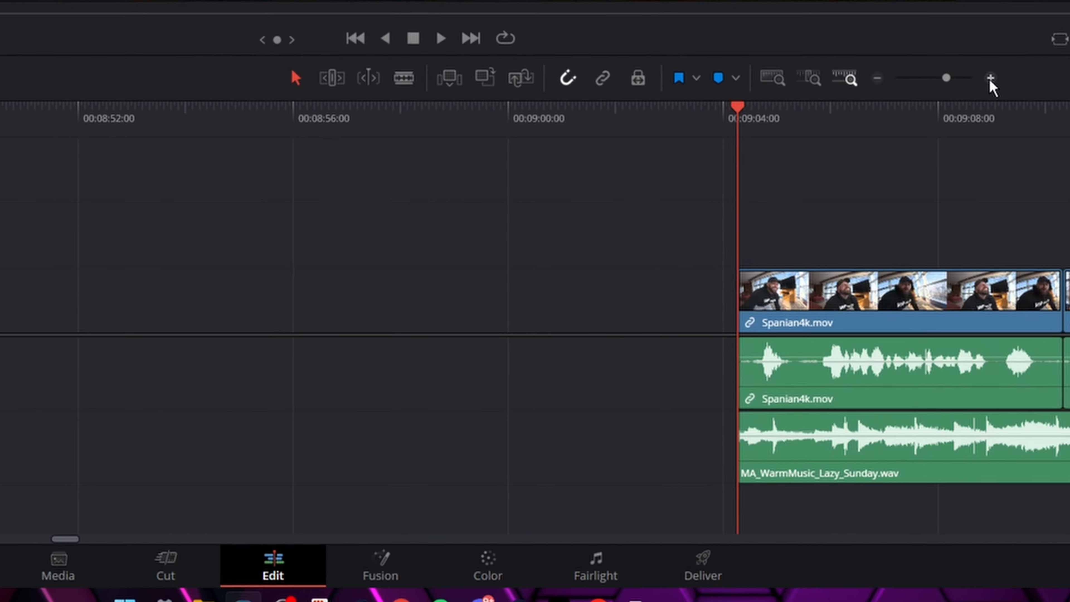
Step: Lower the volume of the MA_WarmMusic_Lazy_Sunday.wav clip on Audio 2
left_click(819, 343)
left_click(819, 344)
scroll(715, 496, "right", 5)
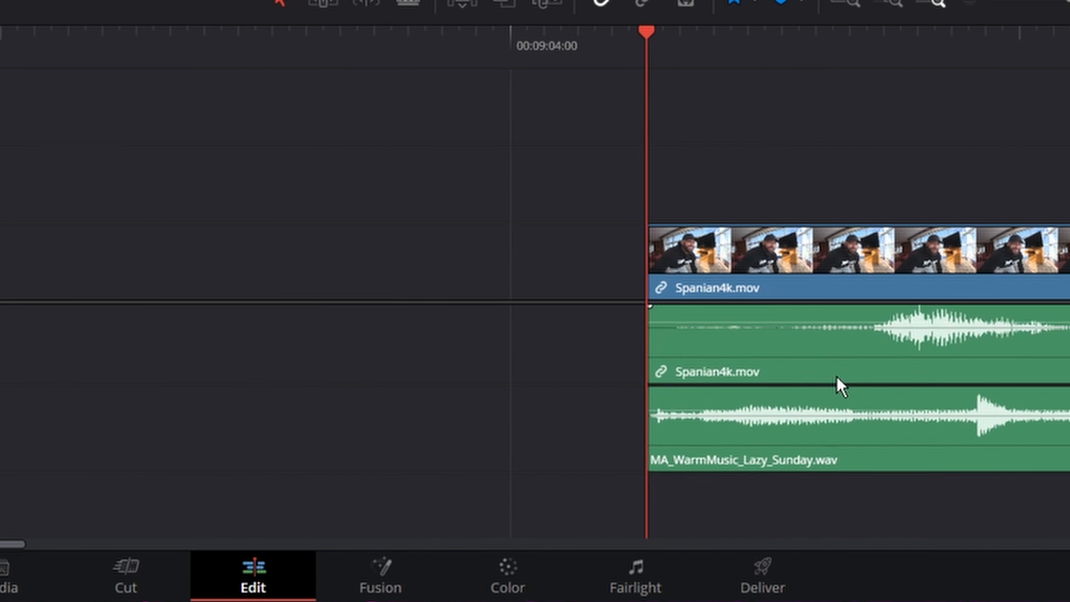
left_click_drag(537, 421, 539, 440)
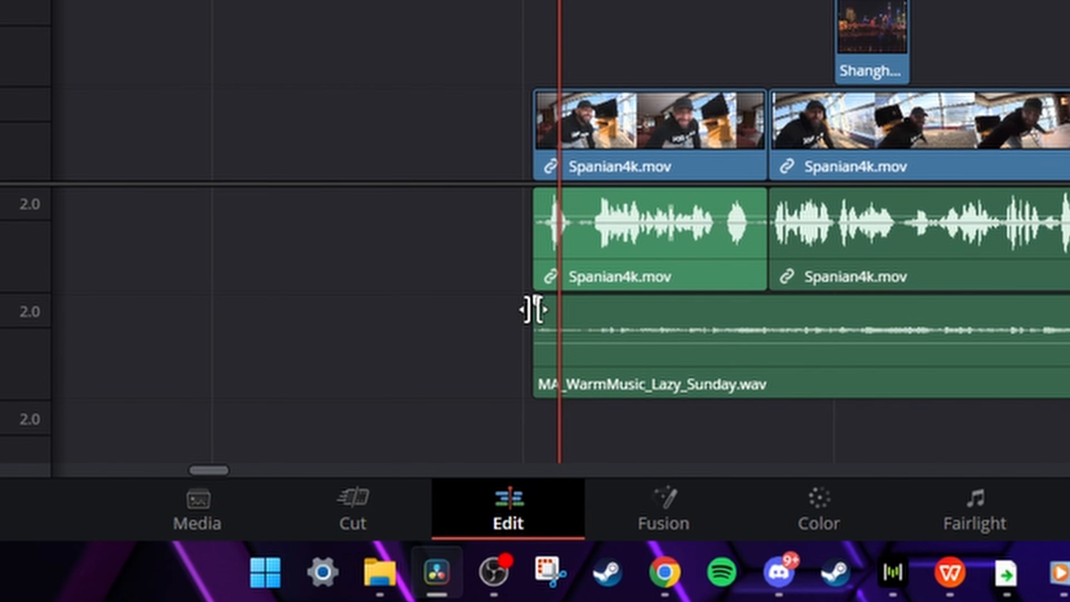
Step: Give the music clip on Audio 2 a fade-in of about six seconds, listen to it, and add a fade-out at its end
left_click_drag(537, 303, 748, 304)
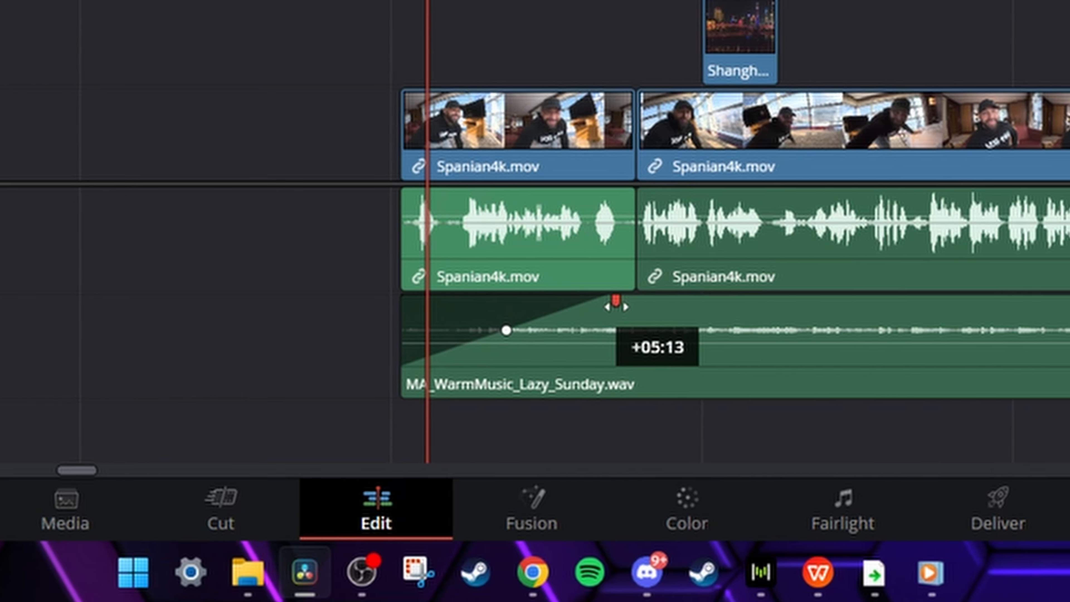
left_click_drag(616, 303, 638, 304)
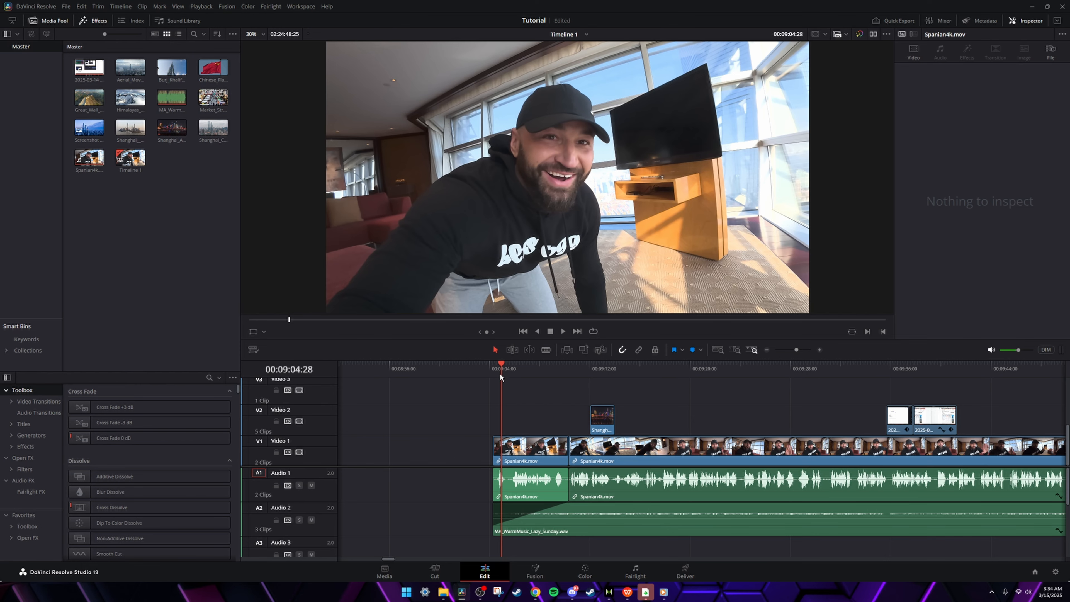
left_click(498, 370)
key("space")
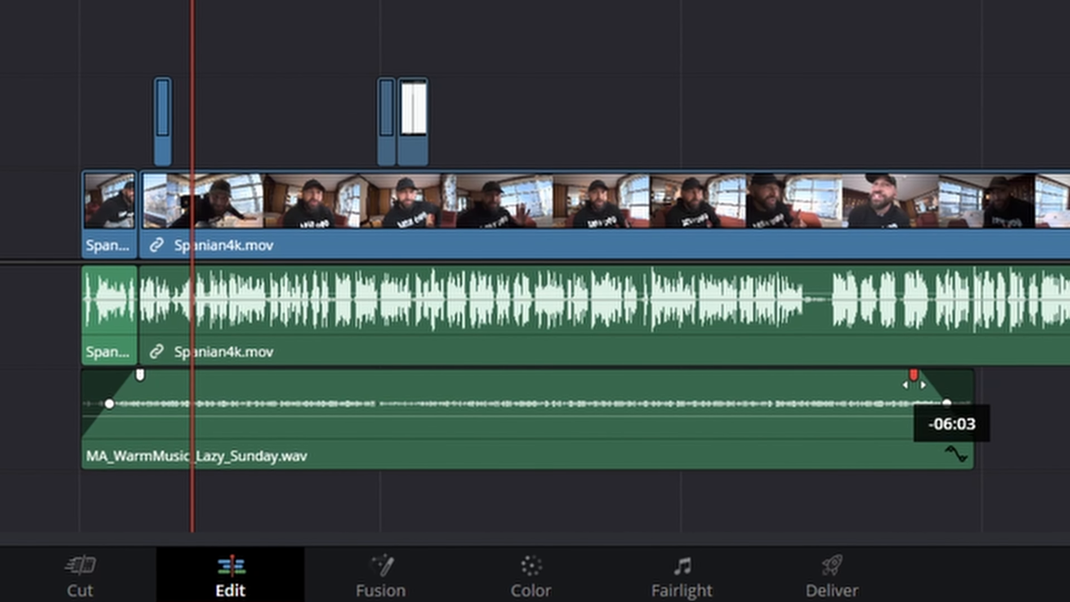
left_click_drag(915, 374, 949, 375)
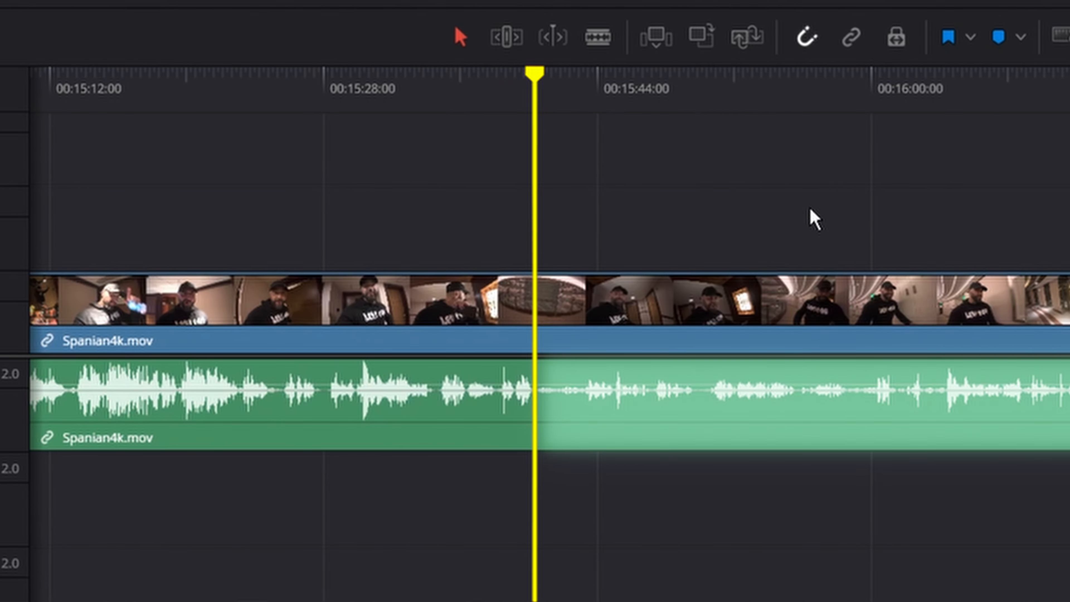
Step: Keyframe the Spanian4k.mov audio volume around the quiet section from 00:15:40:10 to 00:16:25:04 and raise the level between the inner keyframes
left_click(638, 423)
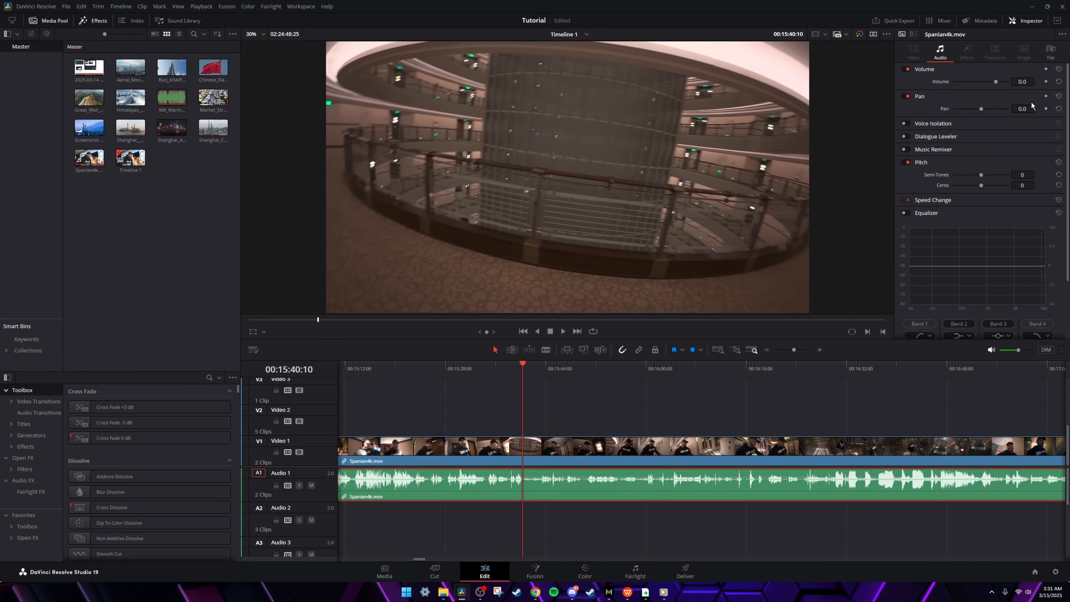
left_click(1046, 81)
left_click_drag(522, 365, 809, 376)
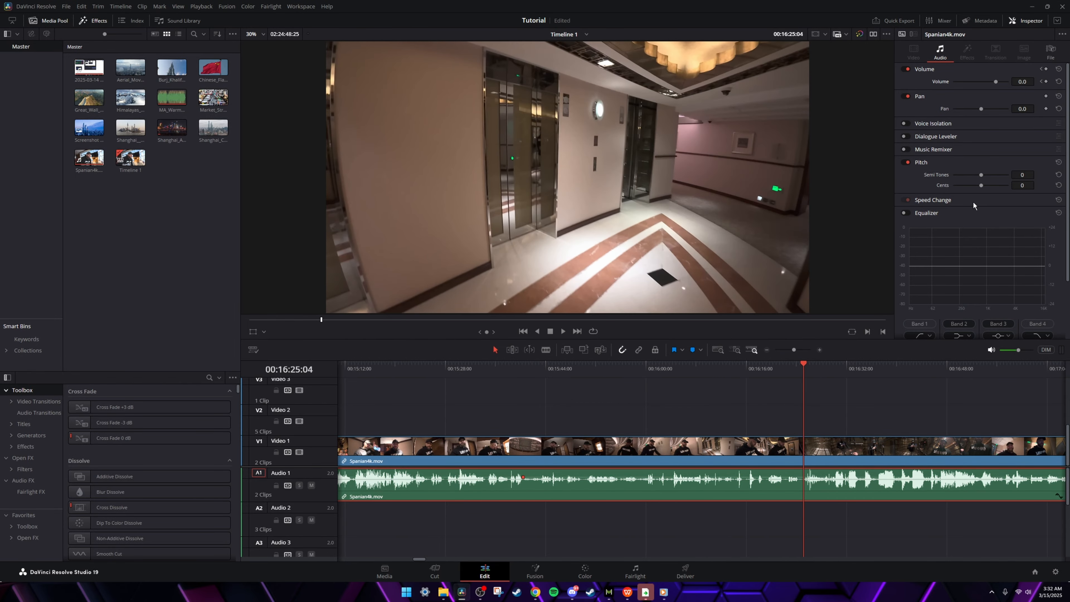
left_click(772, 374)
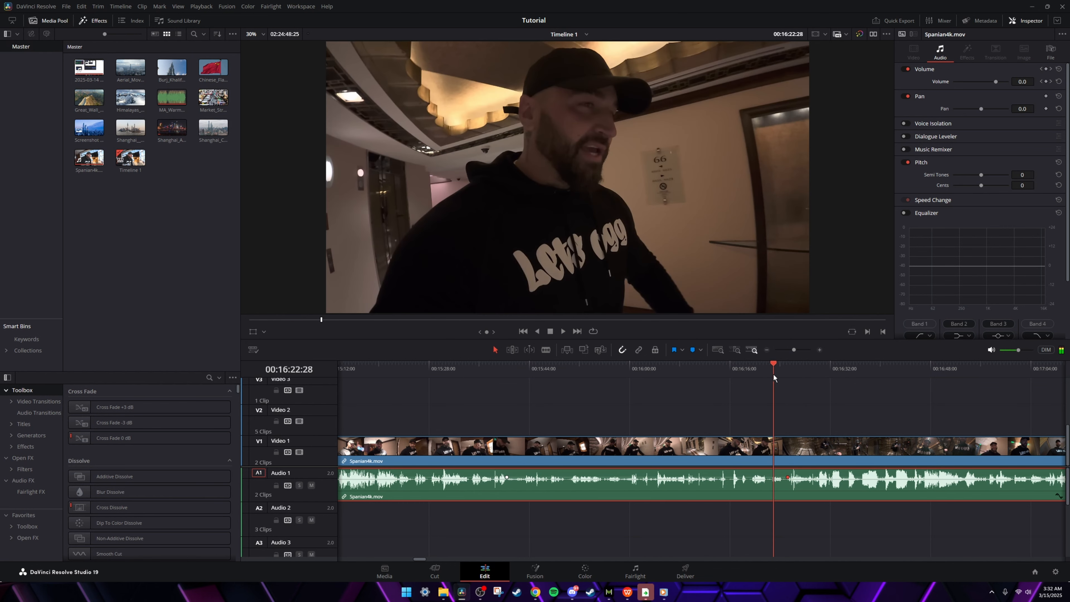
left_click_drag(772, 377, 771, 378)
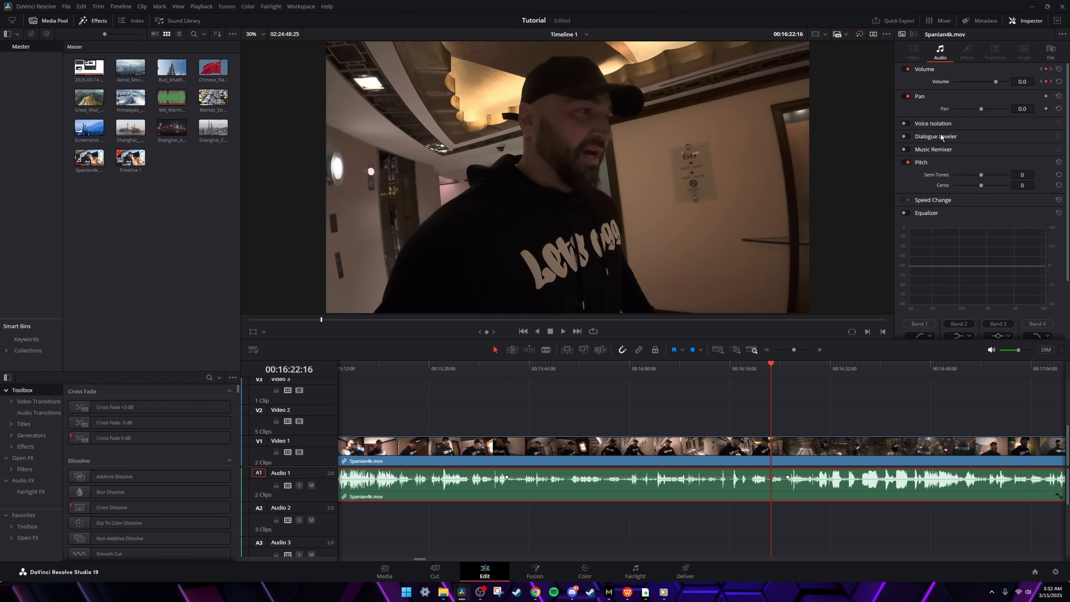
left_click_drag(537, 372, 523, 366)
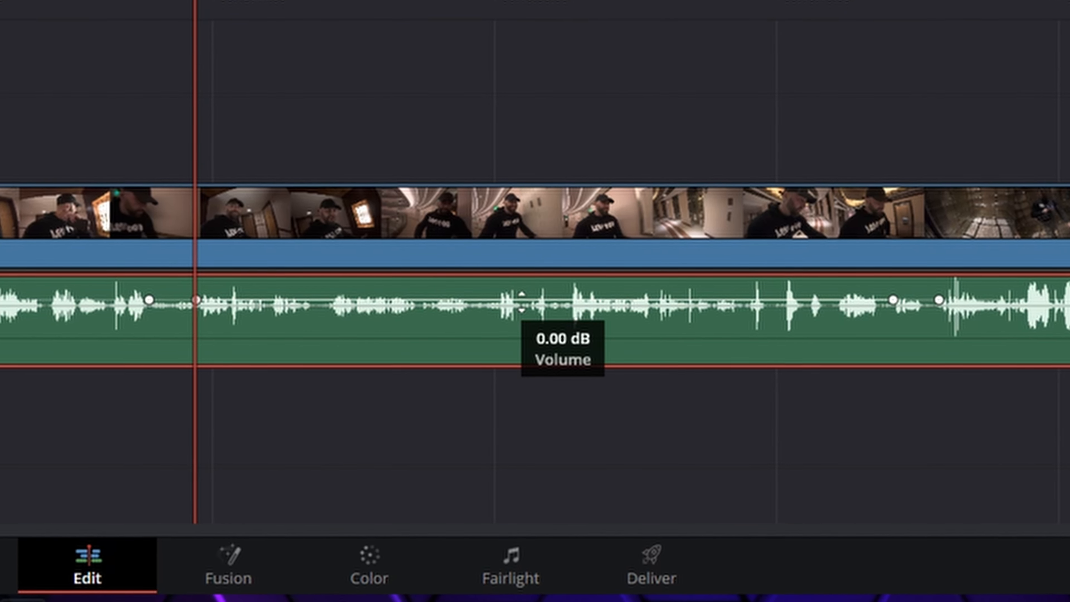
mouse_move(522, 301)
left_mouse_down()
mouse_move(522, 289)
mouse_move(524, 298)
left_mouse_up()
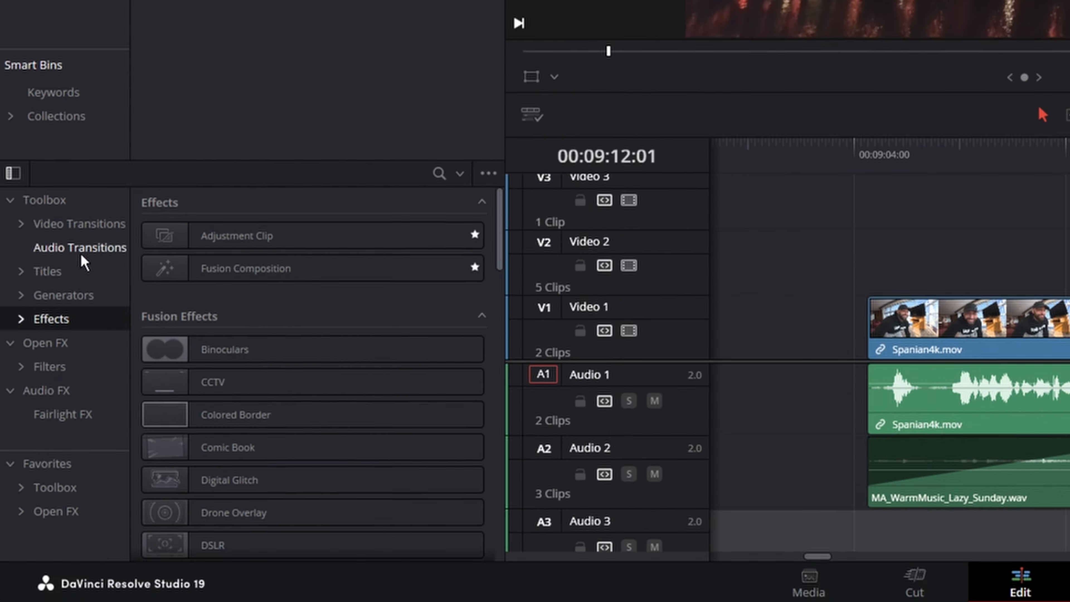
Step: Add a Dark Box Text title reading "Shanghai" on Video 3 above the Shanghai clip and increase its text size
left_click(47, 272)
scroll(219, 487, "down", 3)
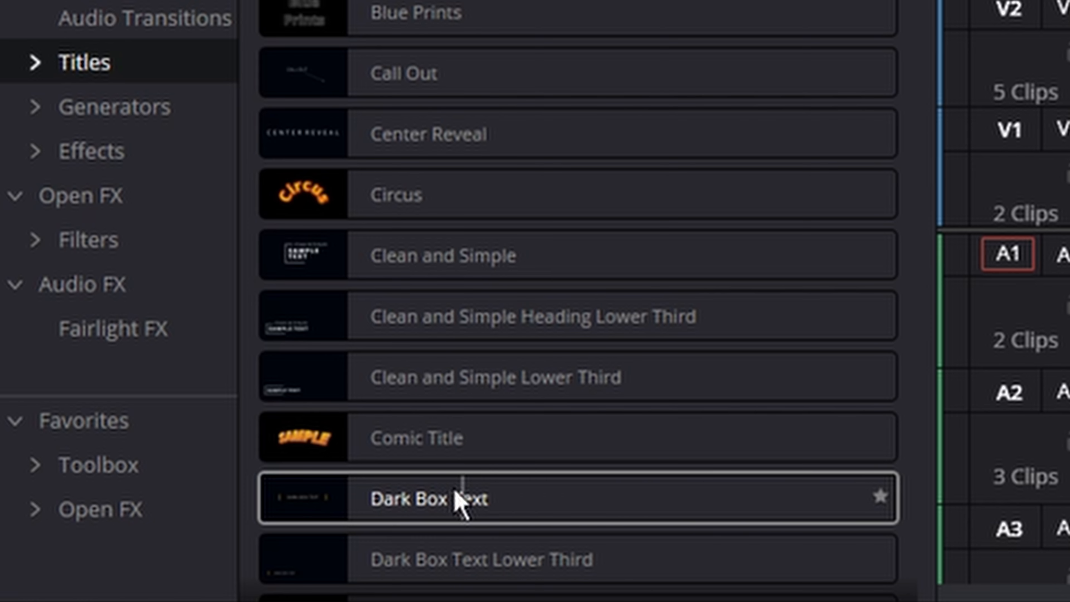
left_click_drag(119, 535, 686, 396)
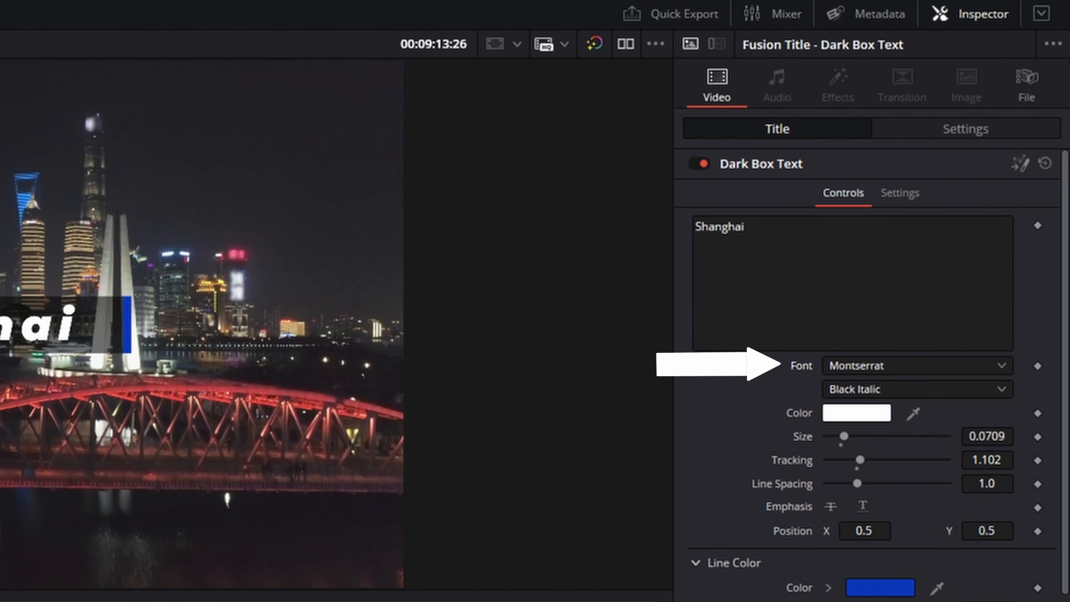
left_click_drag(844, 437, 885, 438)
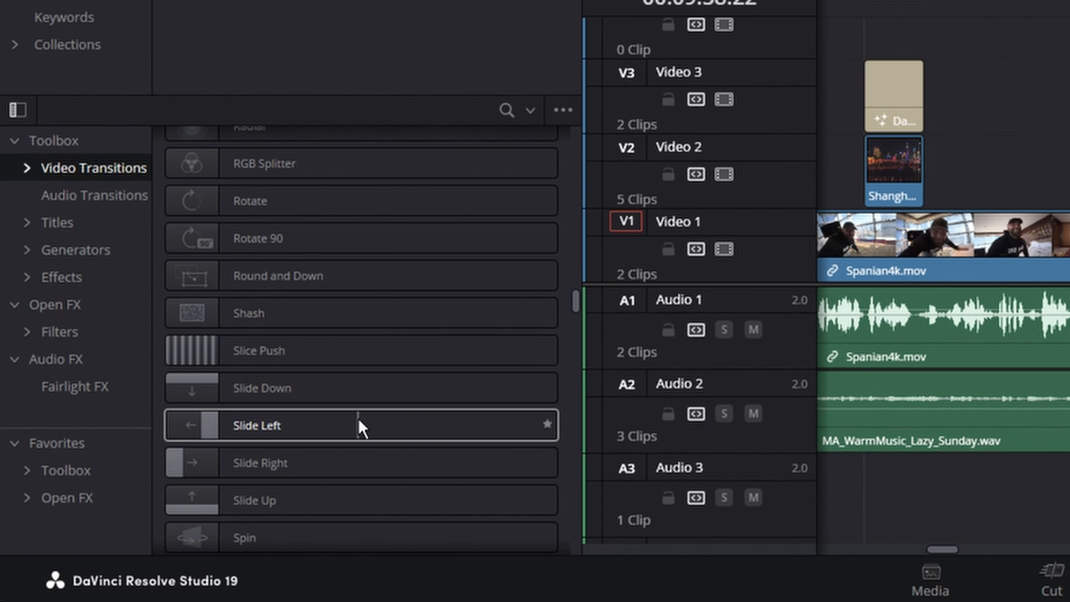
left_click_drag(359, 426, 1069, 155)
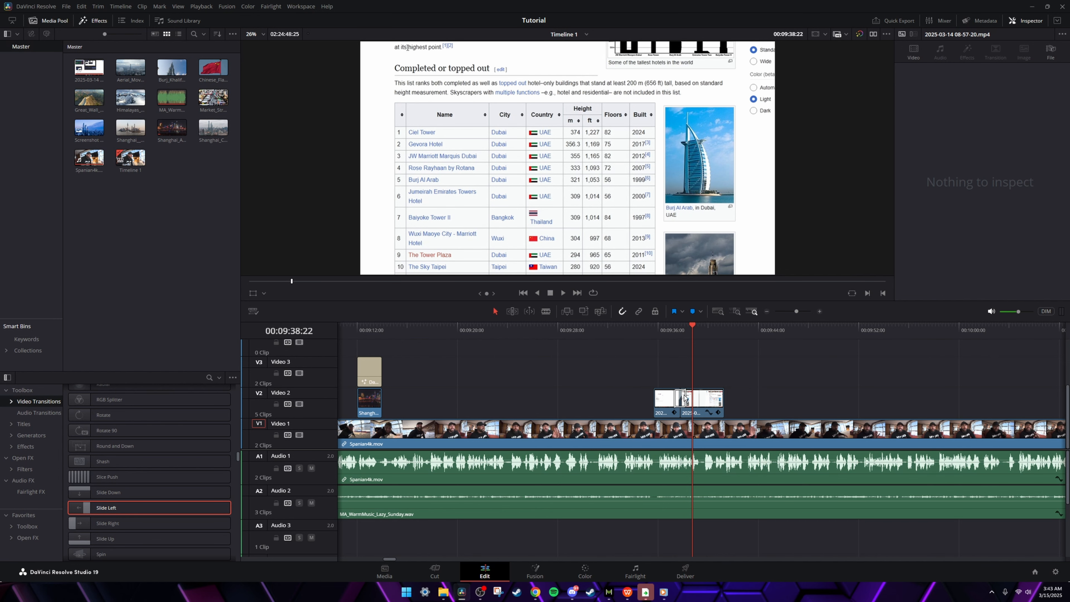
left_click(683, 398)
left_click(673, 331)
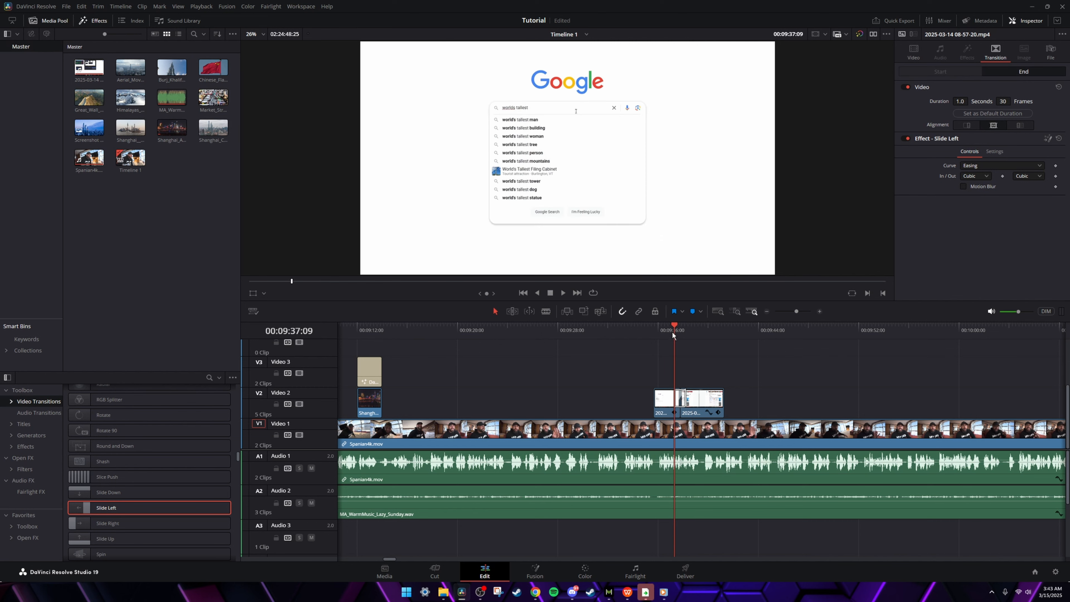
key("space")
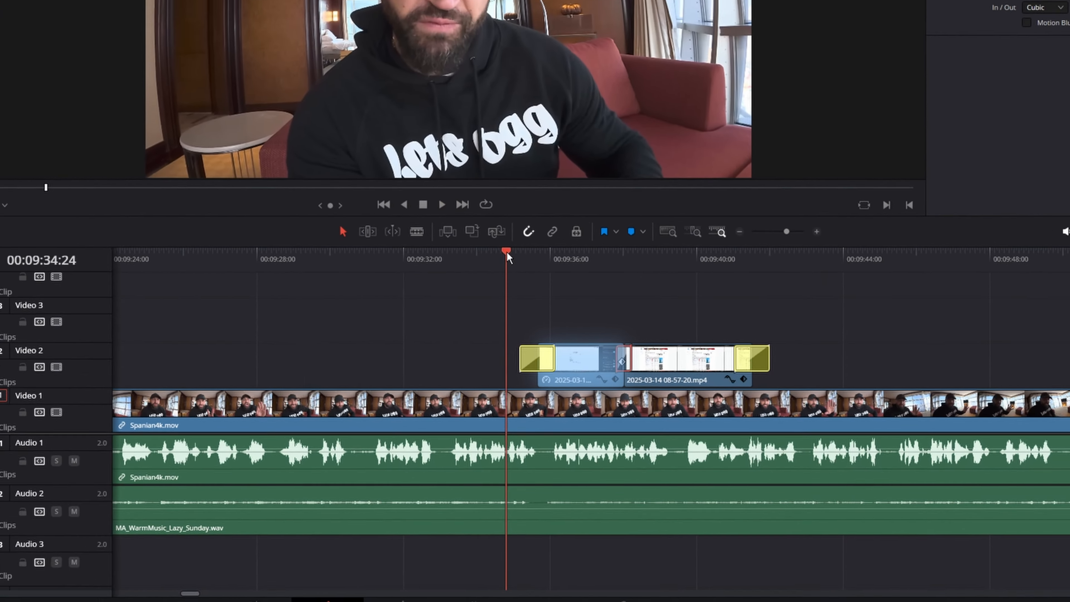
key("space")
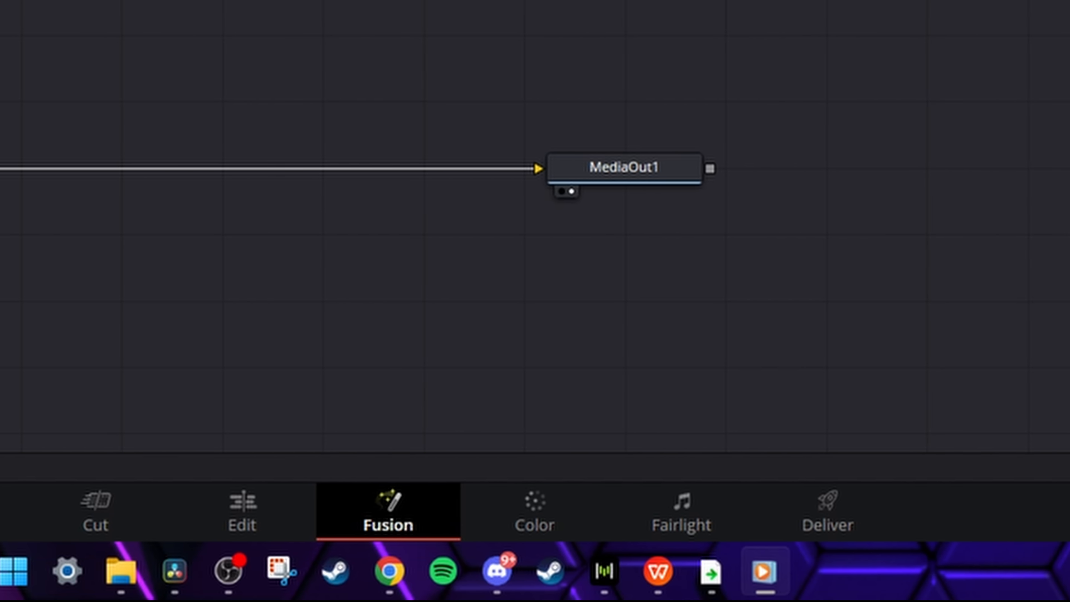
Step: On the Color page, try a cooler temperature of about -2550 and lower contrast and highlights on clip 02, and add clip 01 to the selection
left_click(580, 522)
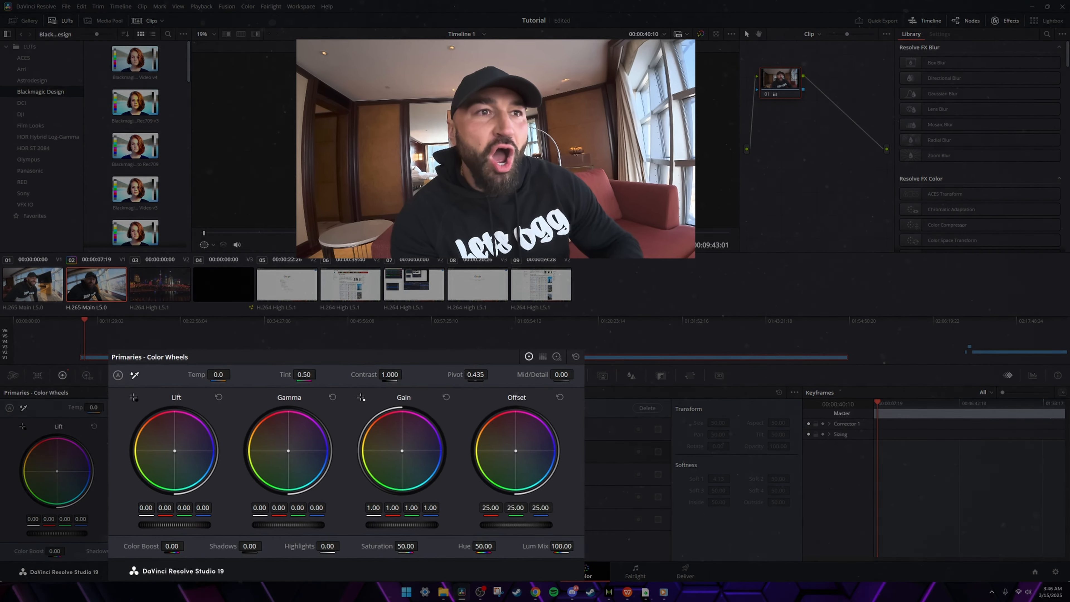
left_click_drag(218, 374, 234, 374)
left_click_drag(378, 332, 345, 333)
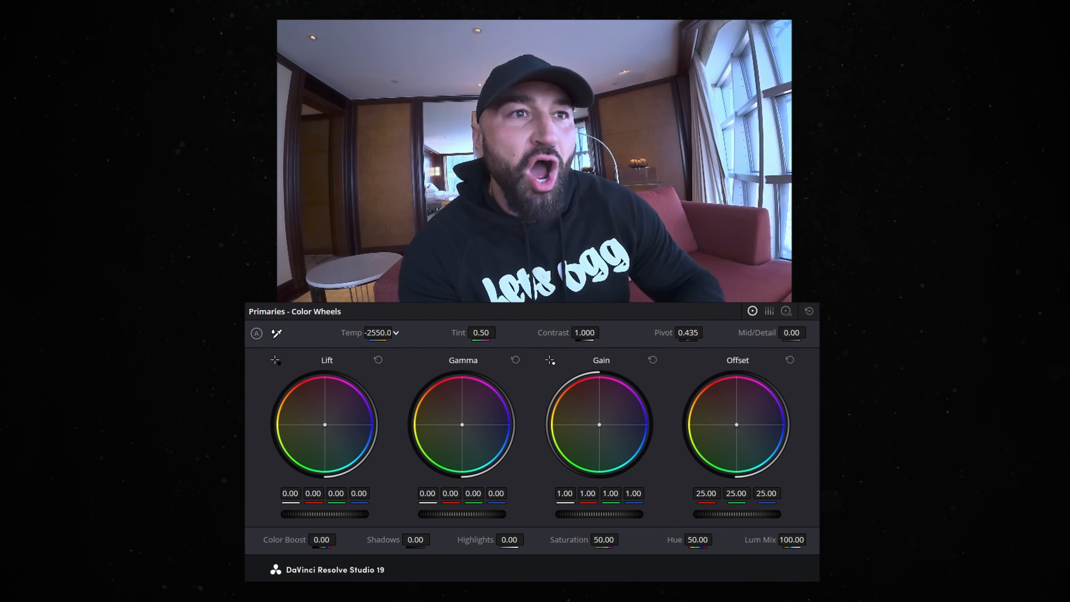
left_click_drag(584, 332, 555, 332)
left_click_drag(509, 539, 479, 540)
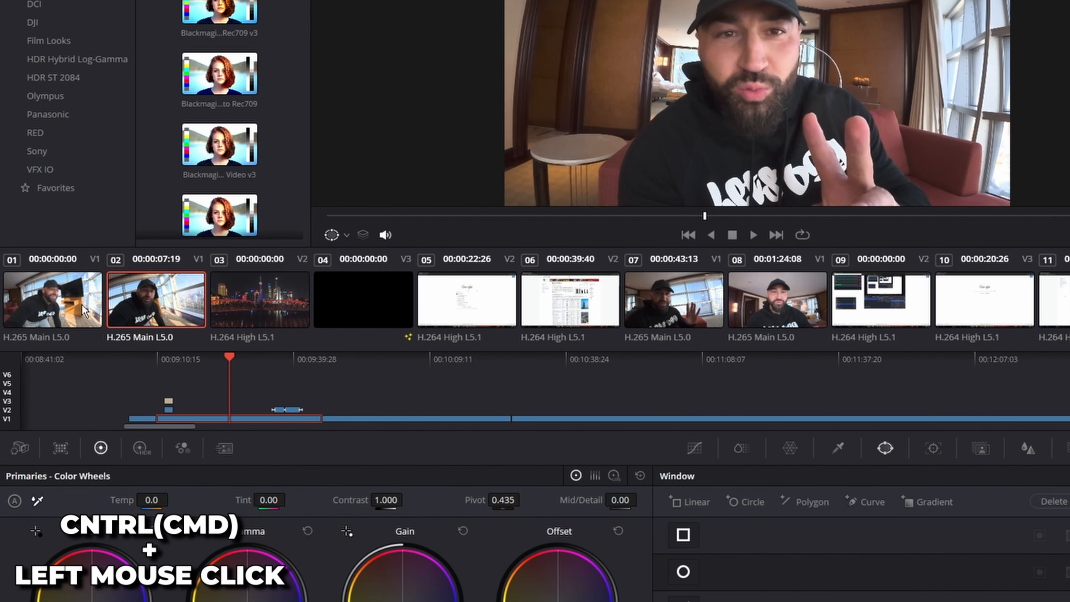
left_click(83, 328, "ctrl")
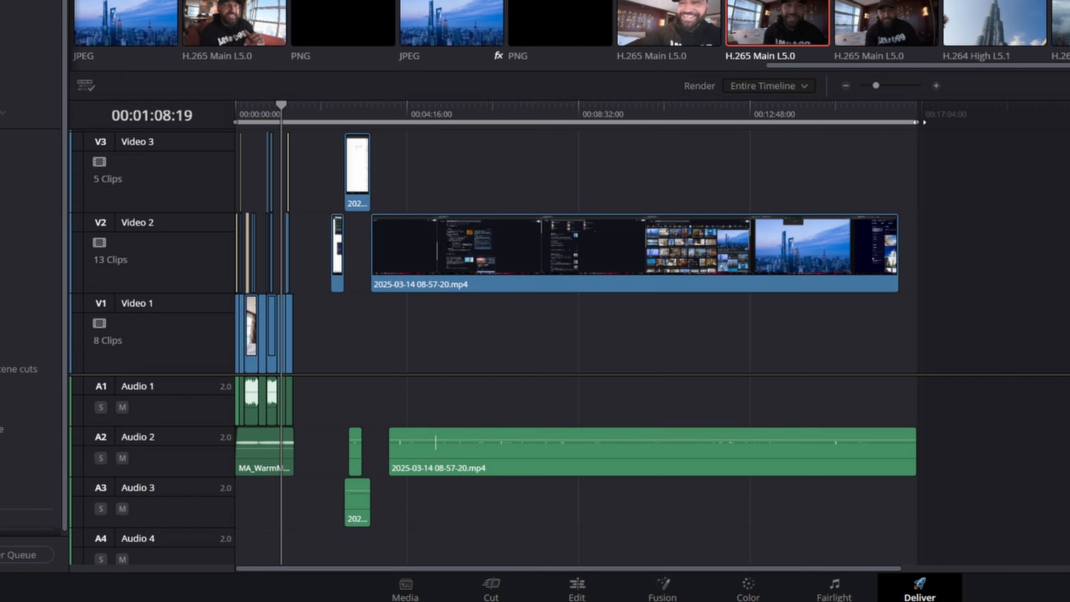
Step: Set the render range's out point at the end of the music clip on Audio 2, at 00:01:28:22
left_click_drag(688, 298, 432, 298)
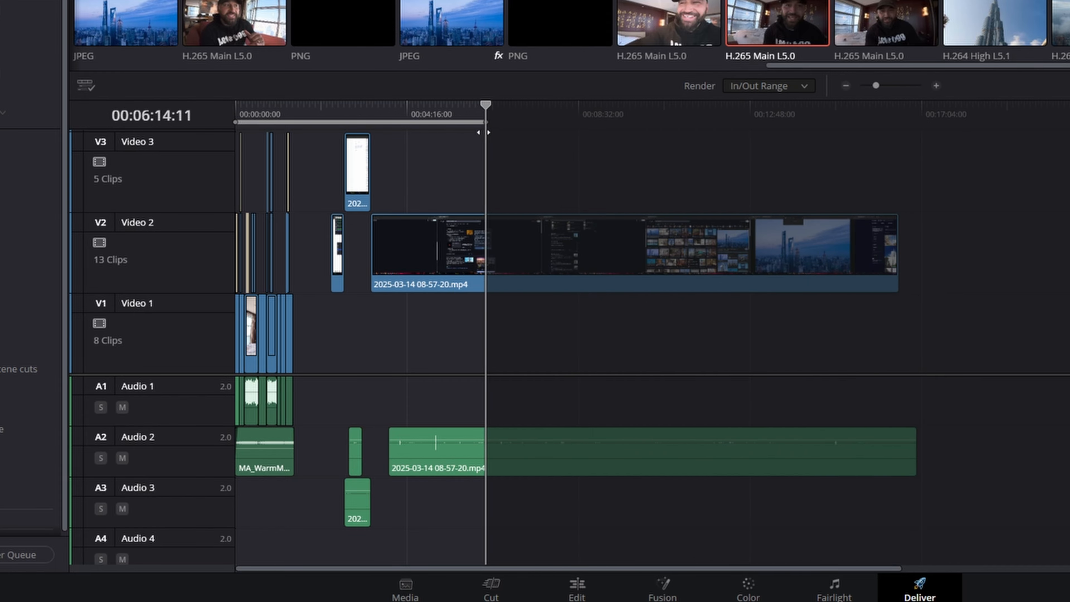
left_click_drag(483, 132, 293, 146)
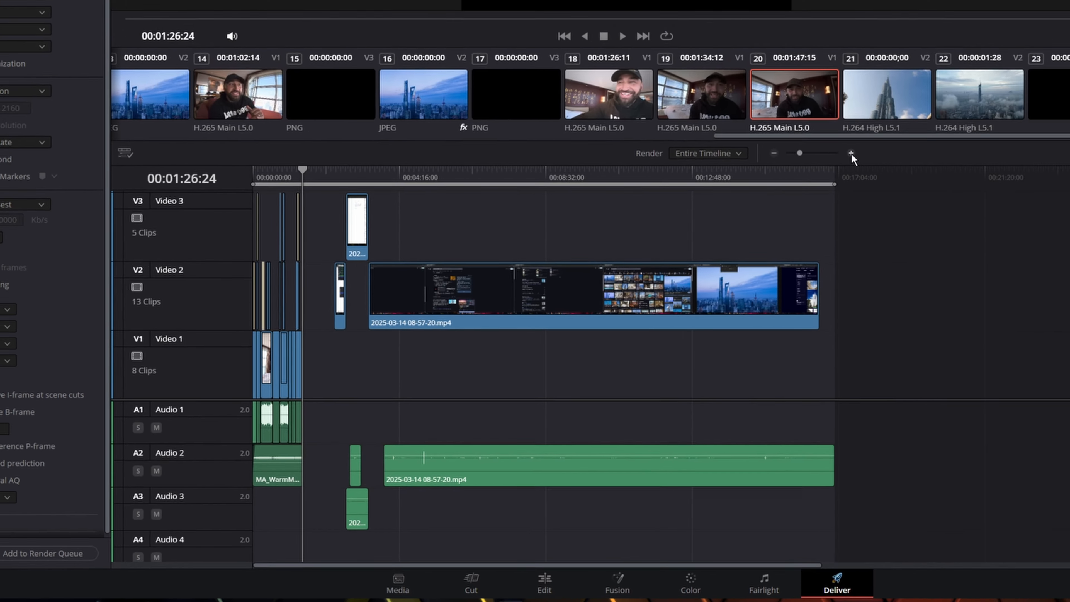
left_click(935, 86)
left_click(936, 85)
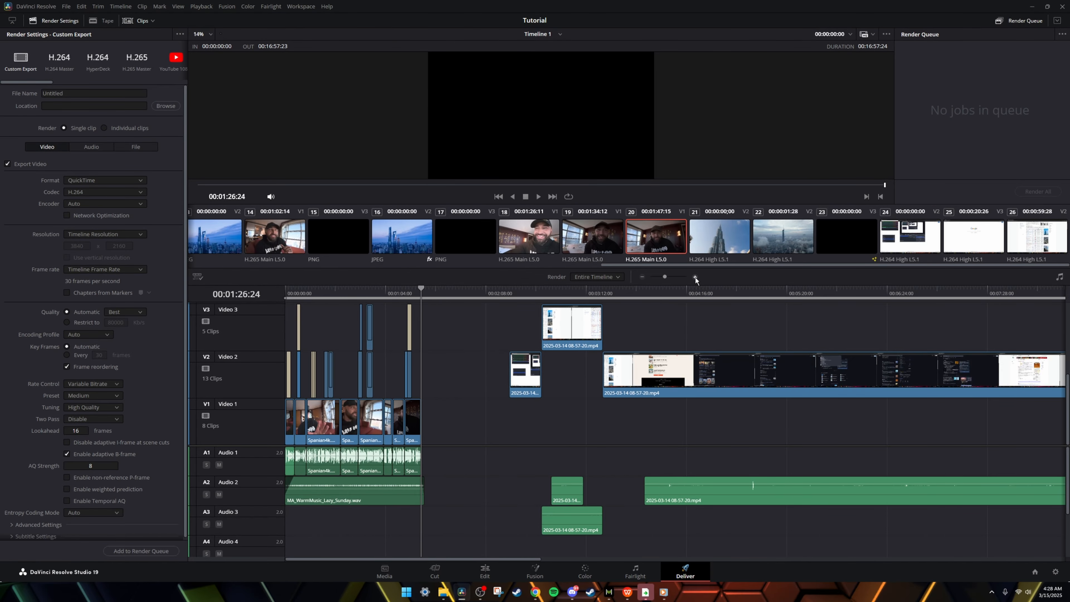
left_click(935, 85)
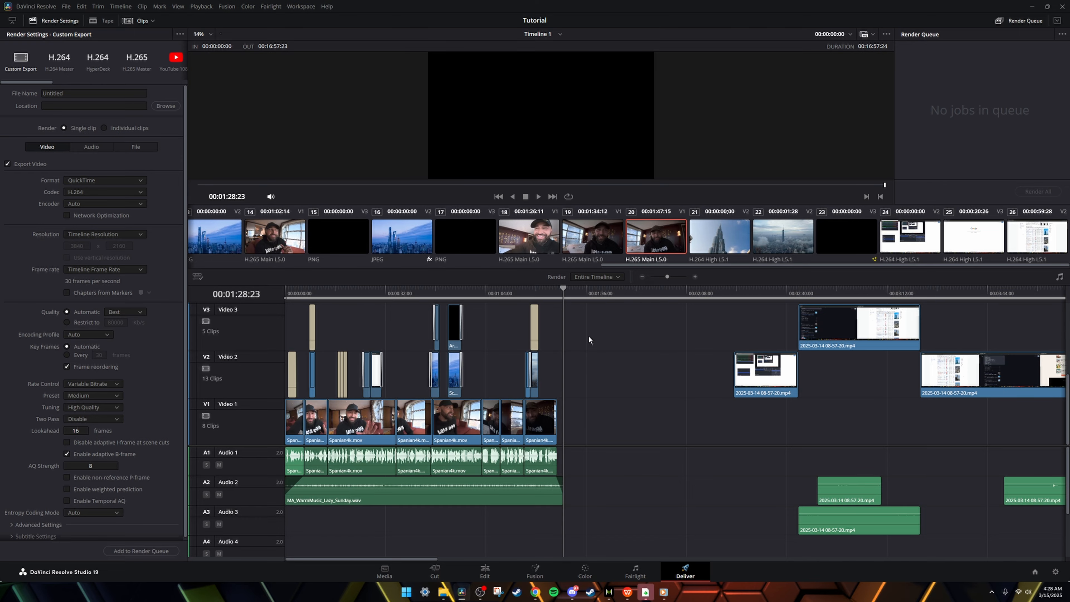
key("o")
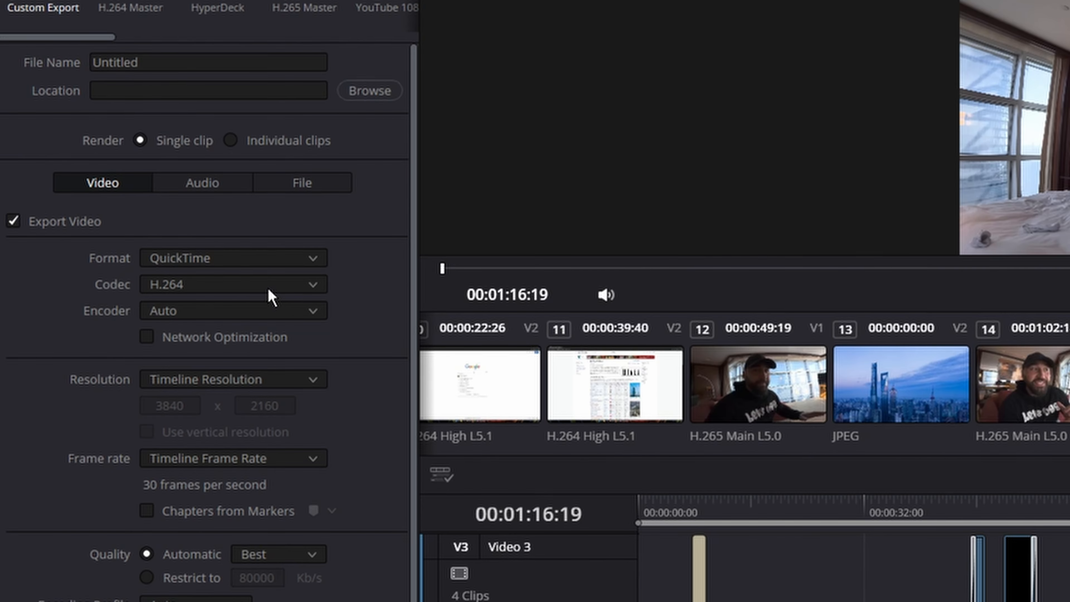
Step: Review the export codec and resolution options, keeping H.264 and Timeline Resolution
left_click(202, 287)
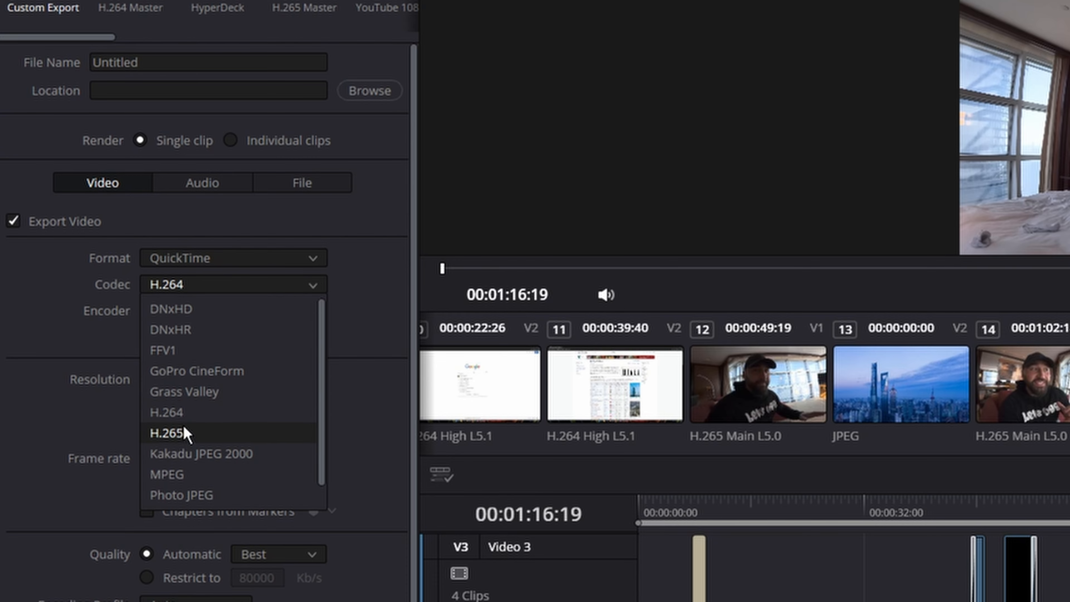
left_click(400, 278)
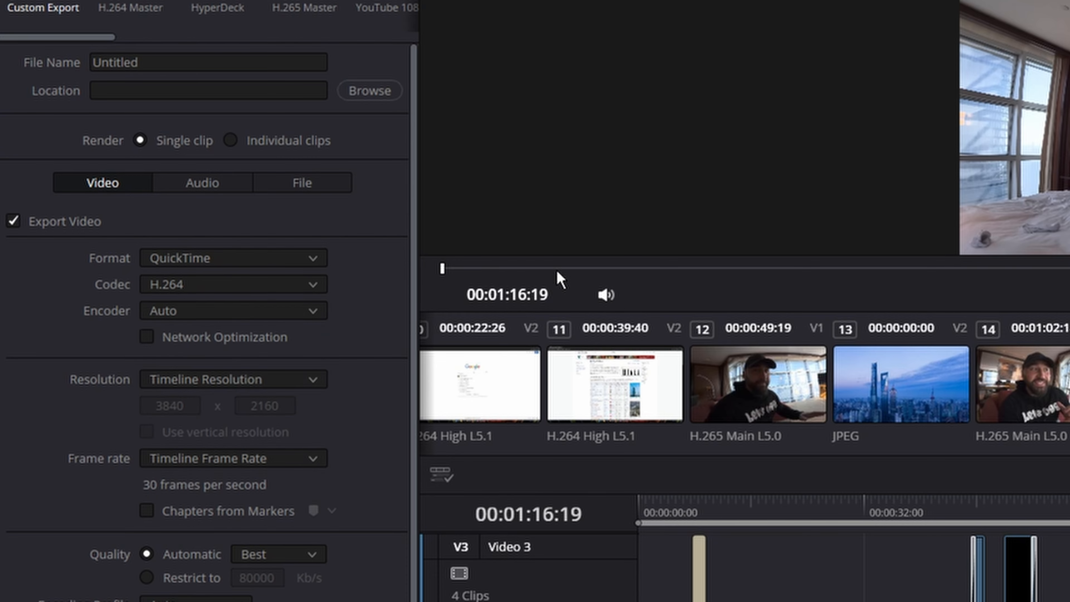
left_click(316, 381)
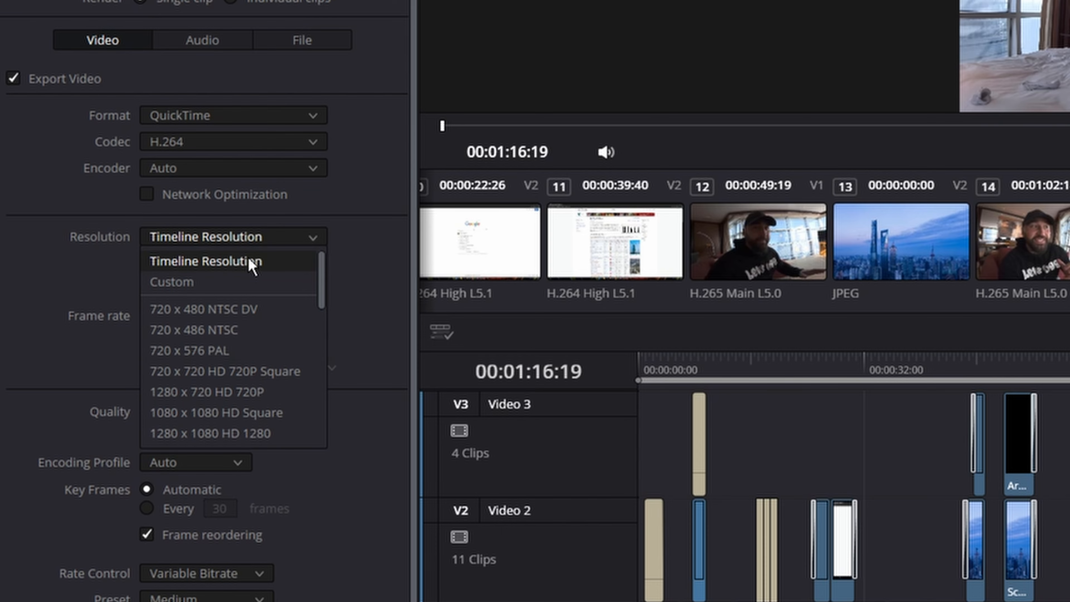
left_click(313, 240)
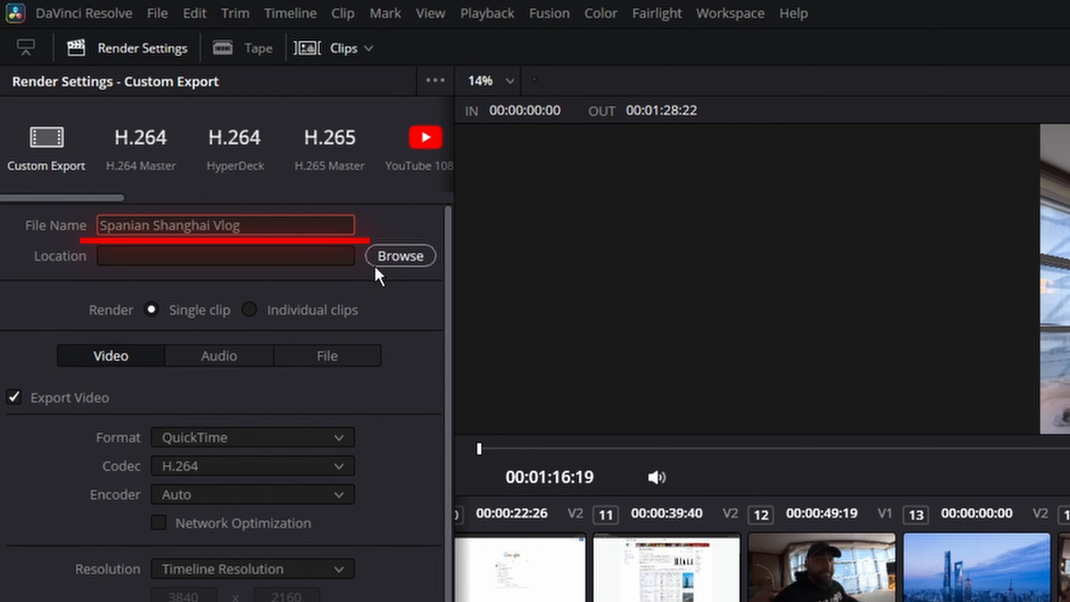
Step: Save the export as Spanian Shanghai Vlog in the Videos folder and add the job to the render queue
left_click(381, 263)
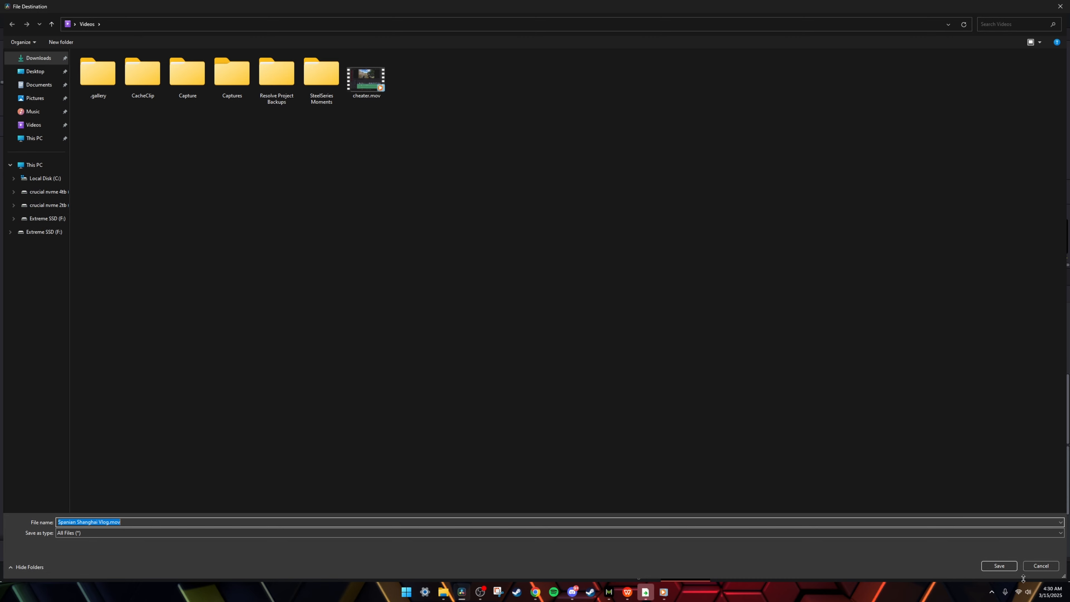
left_click(1008, 566)
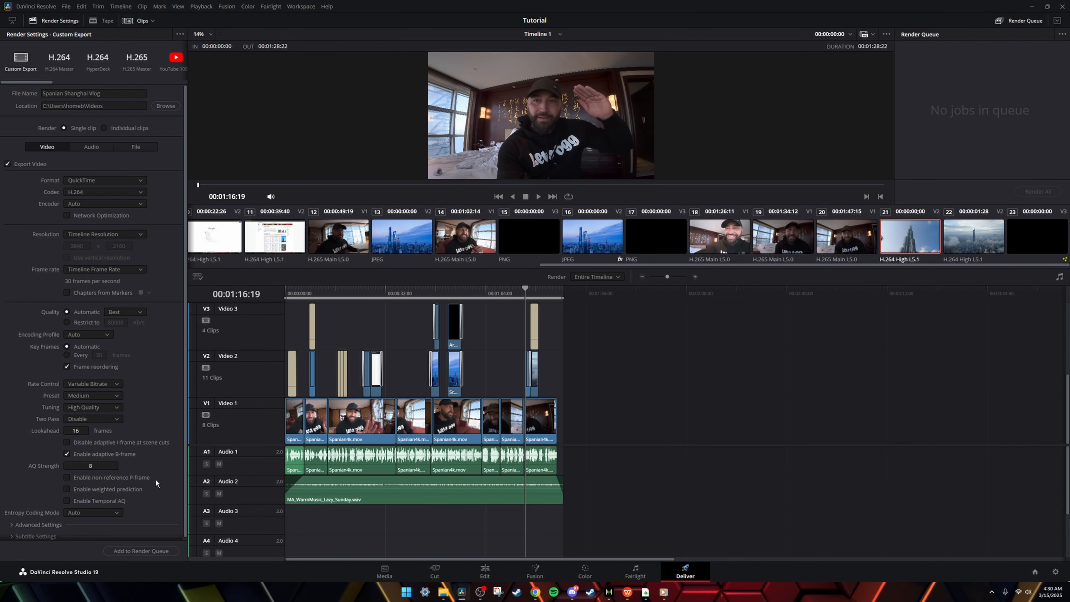
left_click(154, 551)
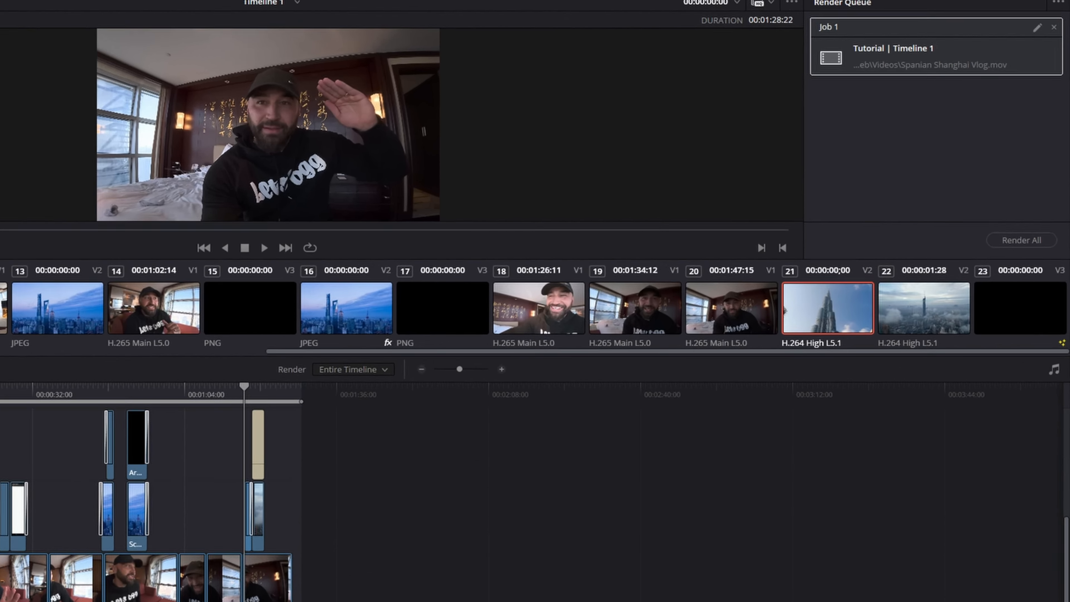